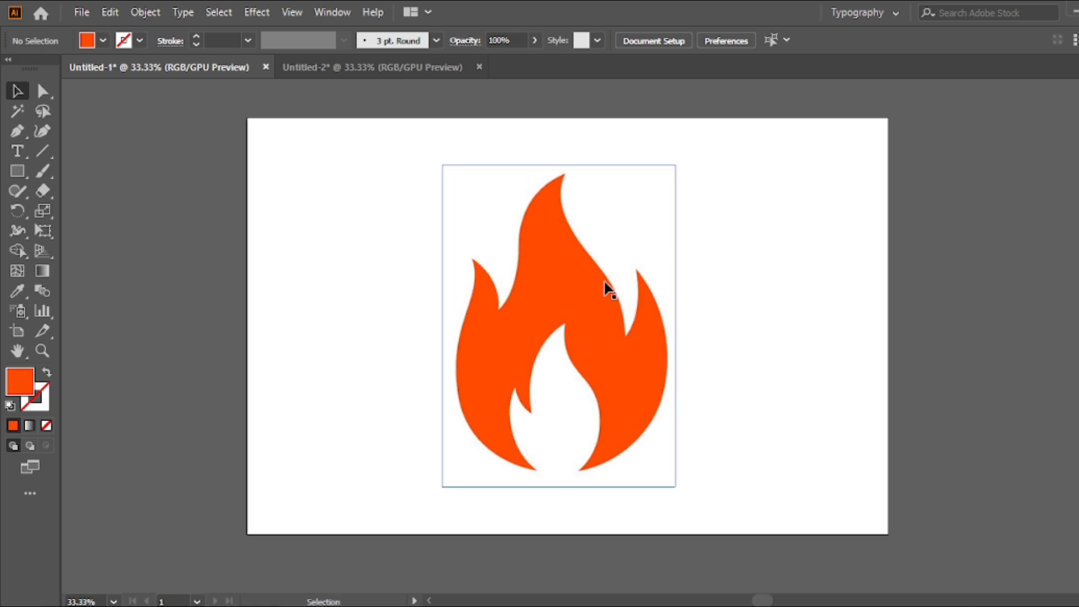
# - Trace the flame image with the 16 Colors preset and expand the tracing into paths
pyautogui.scroll(1, 589, 313)
pyautogui.scroll(-1, 576, 296)
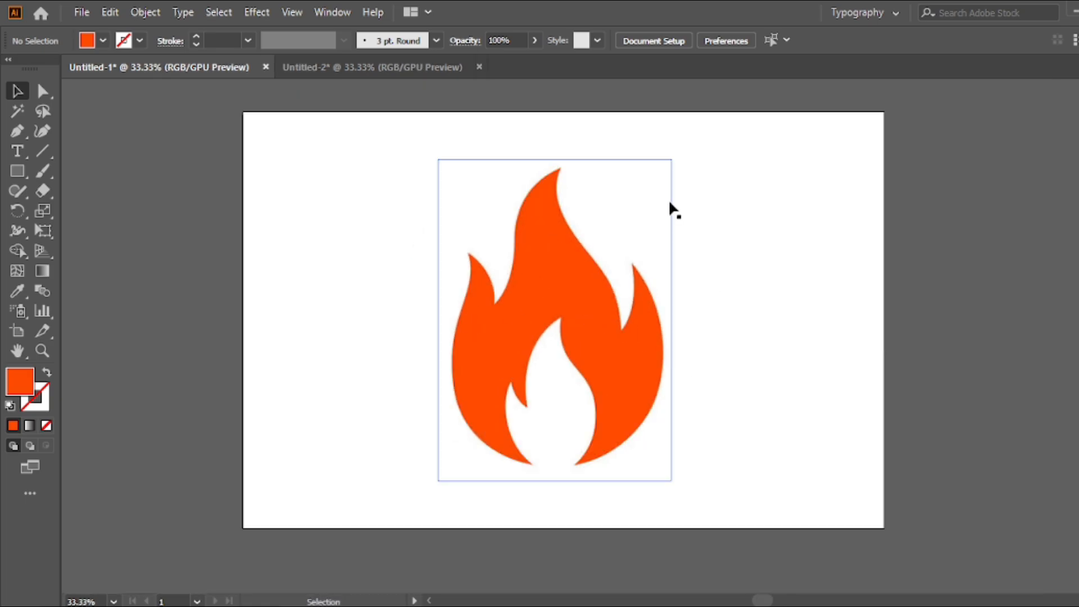
pyautogui.click(618, 218)
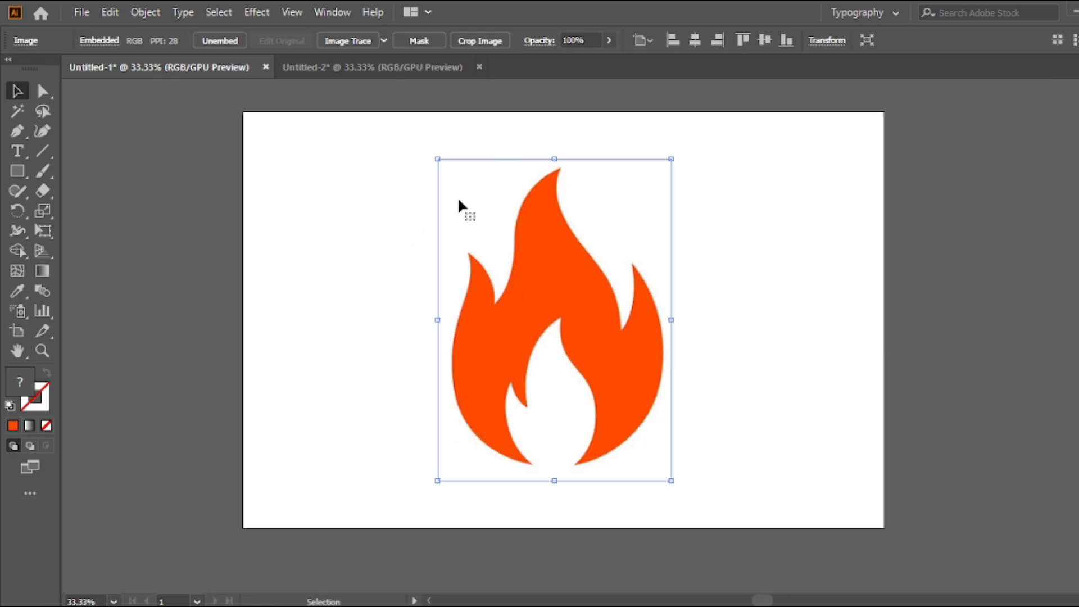
pyautogui.click(382, 41)
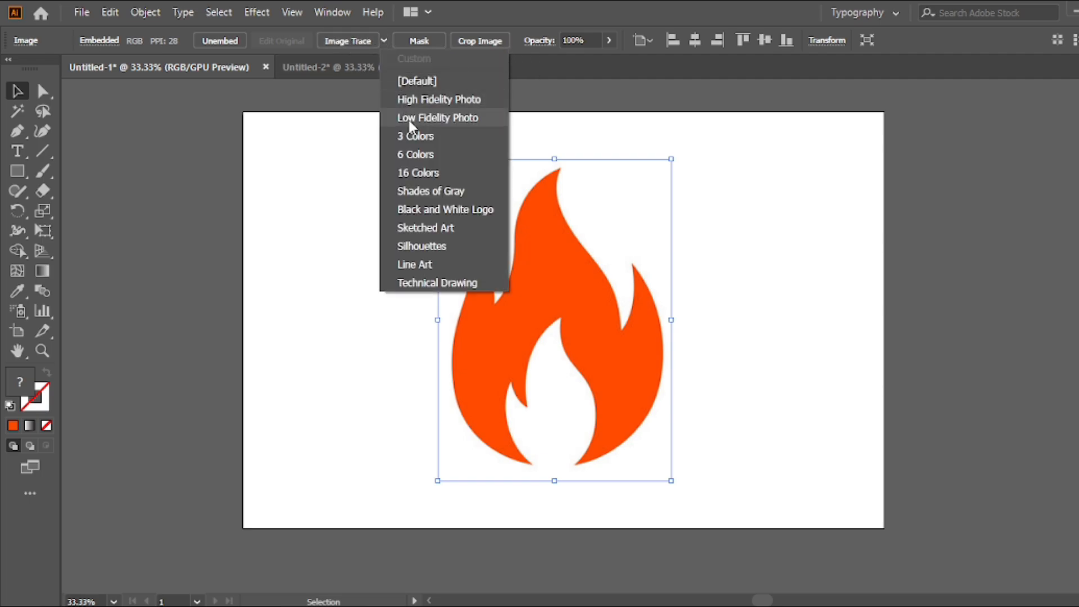
pyautogui.click(414, 174)
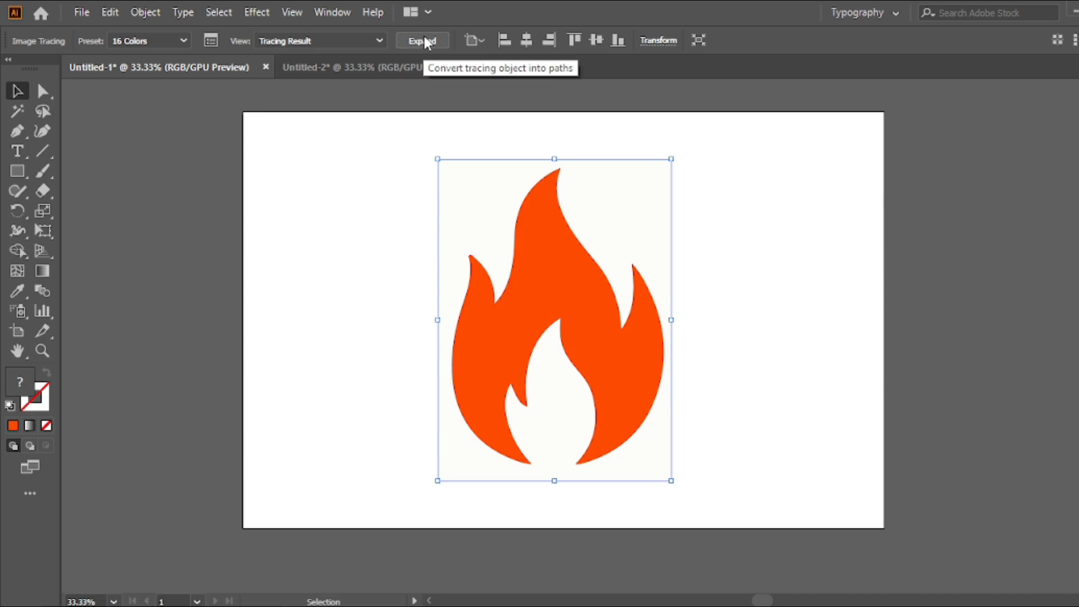
pyautogui.click(424, 39)
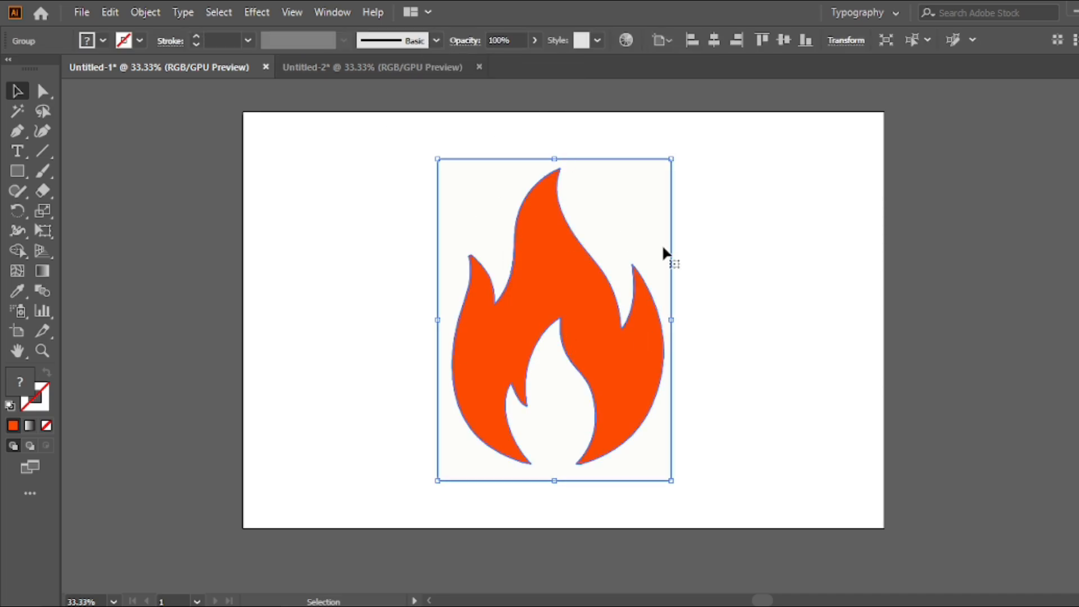
pyautogui.click(784, 203)
# - Select only the orange flame path within the expanded group with the Direct Selection tool and cut it
pyautogui.click(35, 91)
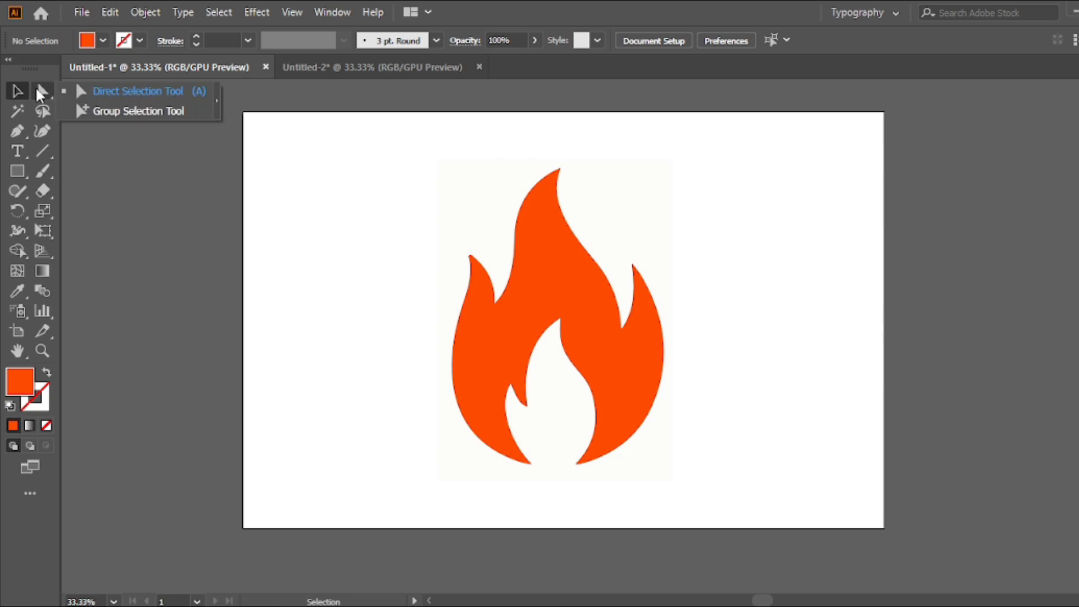
pyautogui.click(149, 93)
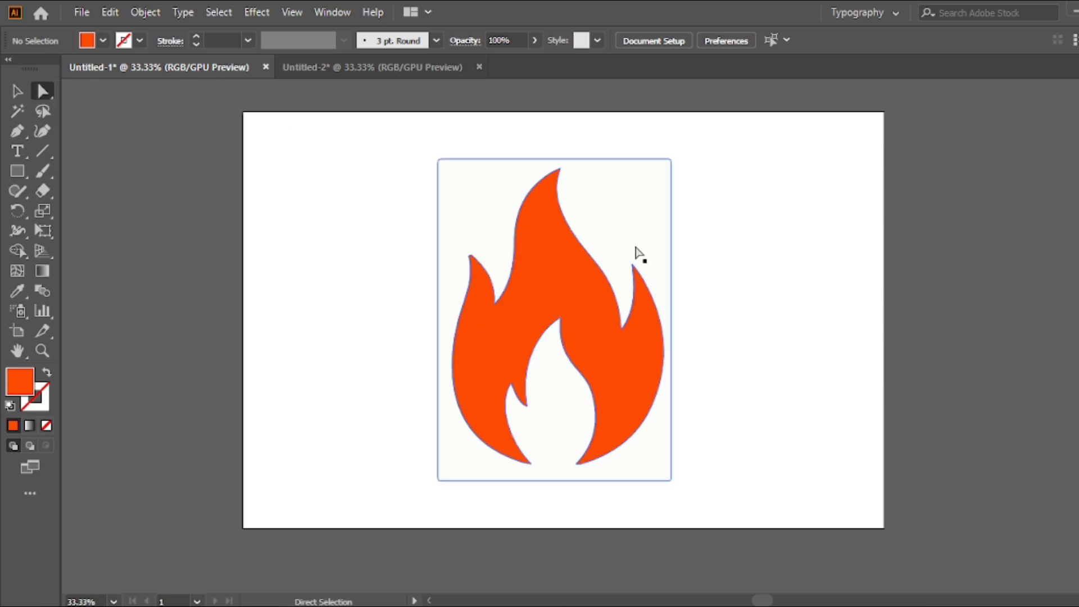
pyautogui.click(586, 273)
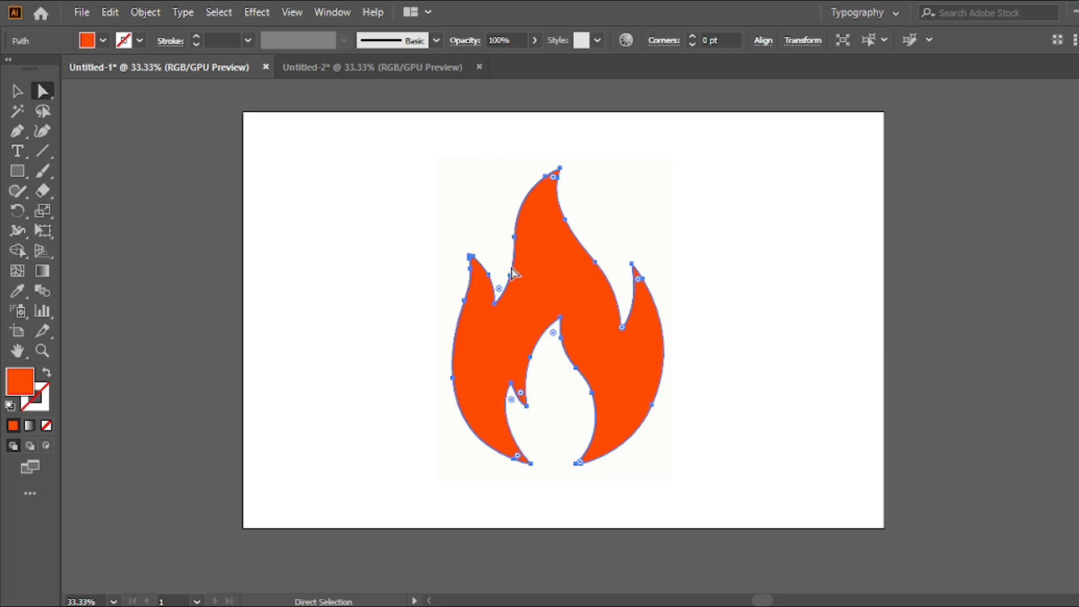
pyautogui.click(110, 13)
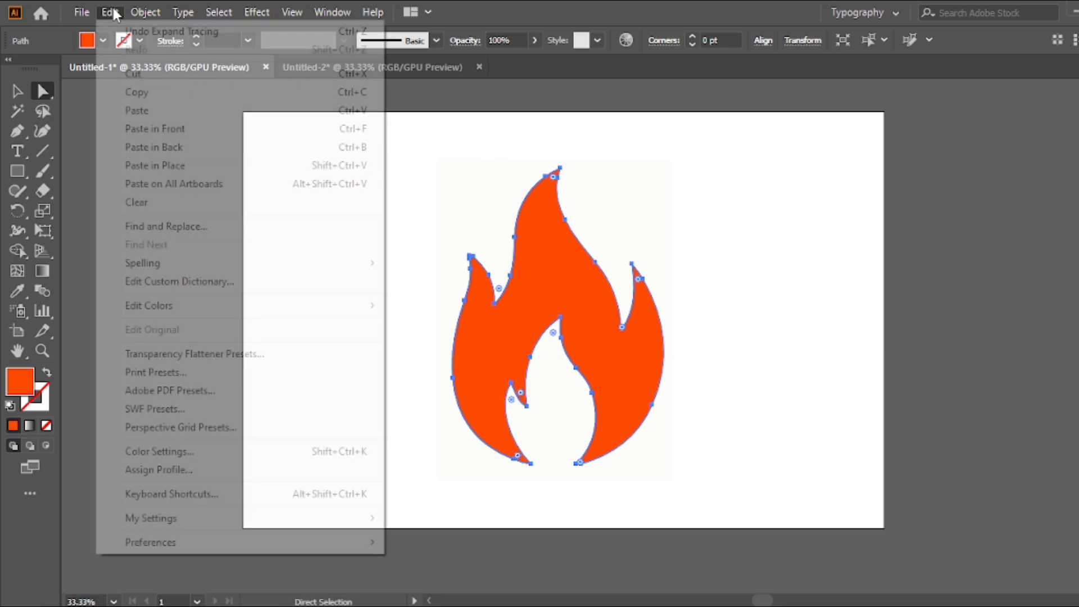
pyautogui.click(128, 78)
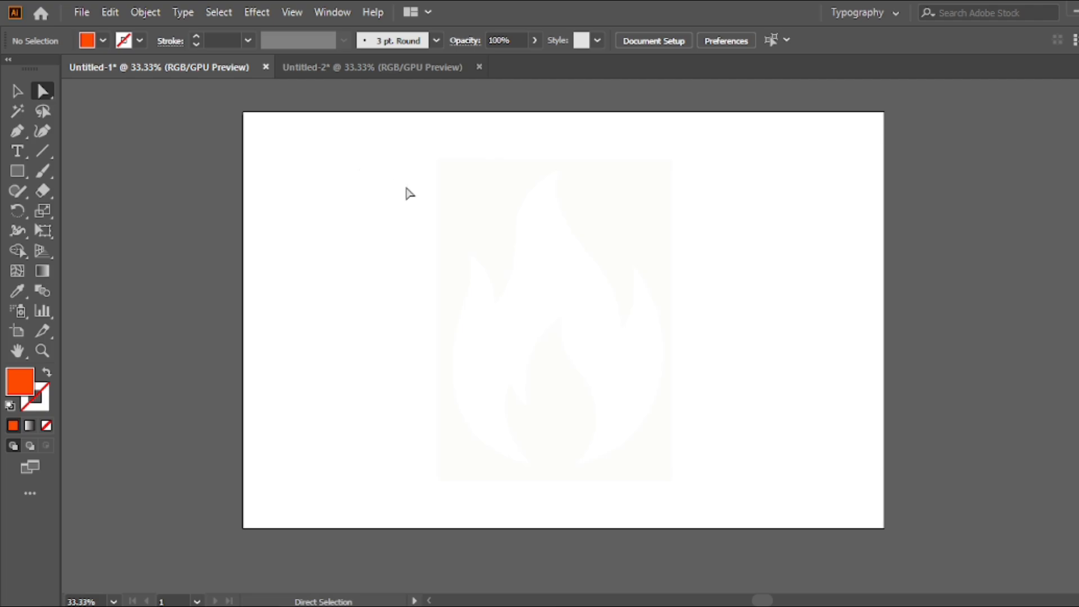
# - Delete the leftover off-white background and paste the orange flame in front on the artboard
pyautogui.click(457, 233)
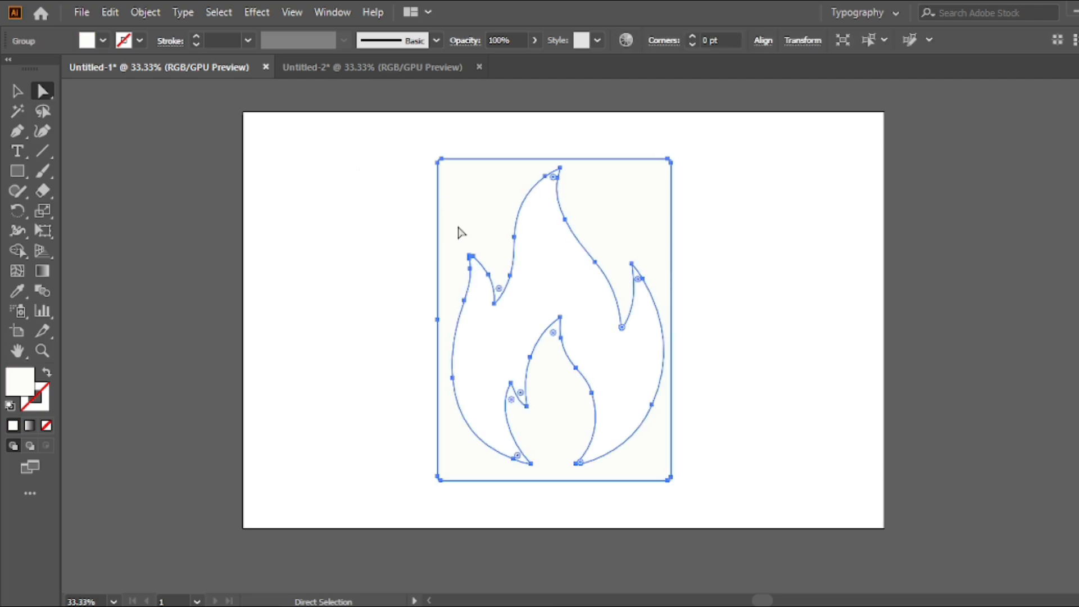
pyautogui.press('Delete')
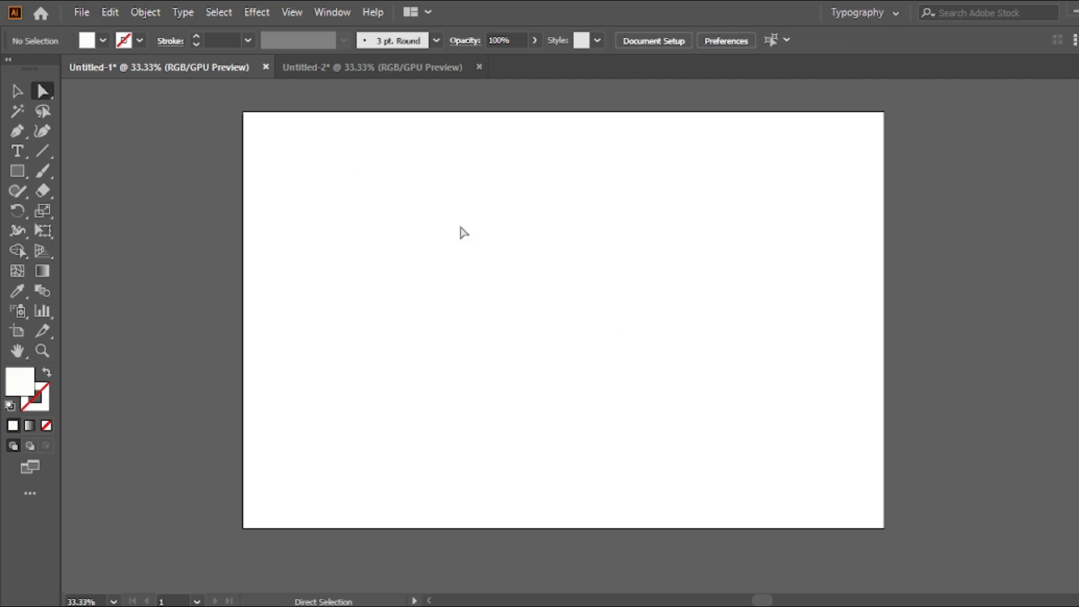
pyautogui.click(17, 91)
pyautogui.click(112, 11)
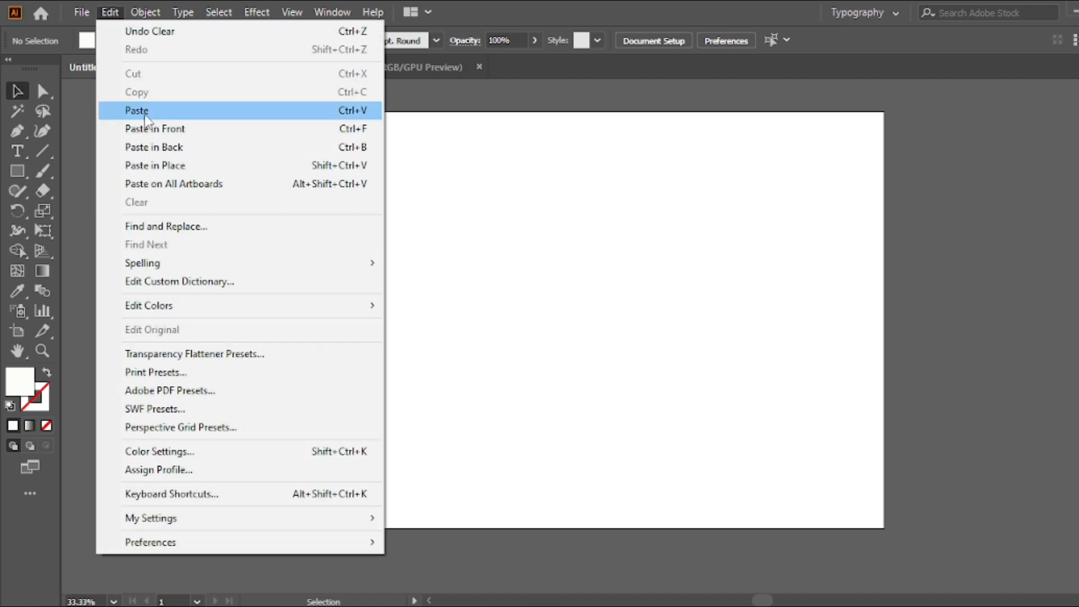
pyautogui.click(194, 129)
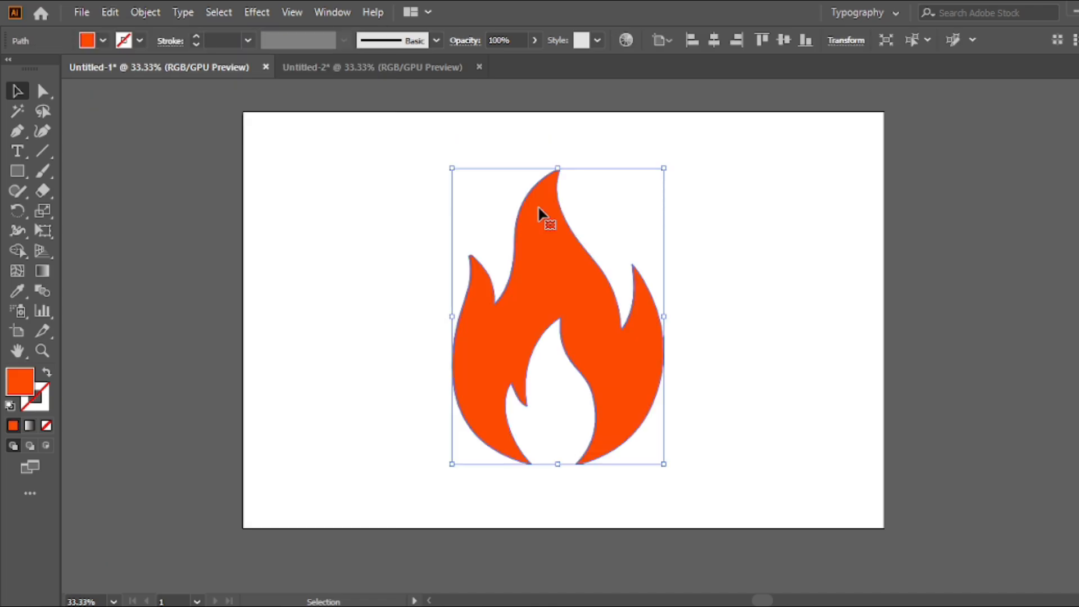
pyautogui.click(461, 216)
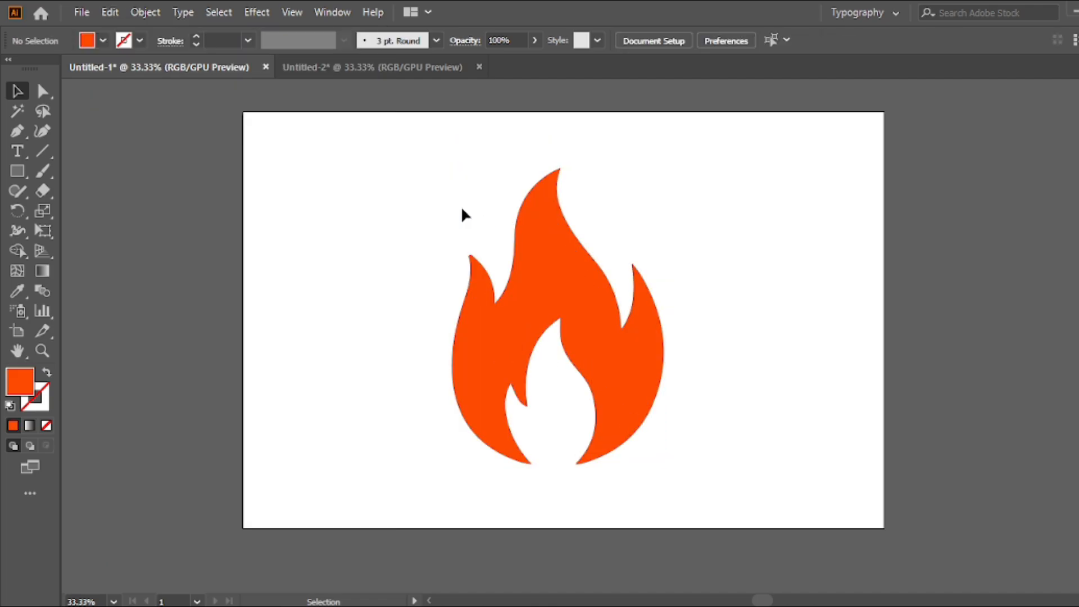
# - Examine the vector flame's edges, tips and notches up close for tracing quality
pyautogui.click(539, 242)
pyautogui.scroll(4, 544, 251)
pyautogui.scroll(4, 471, 287)
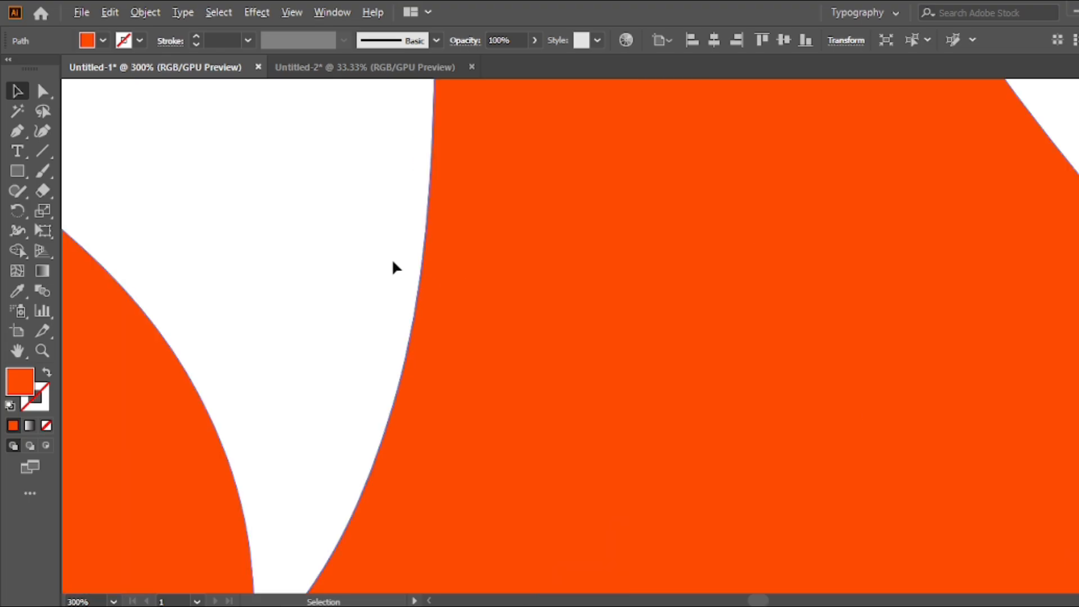
pyautogui.scroll(-4, 453, 303)
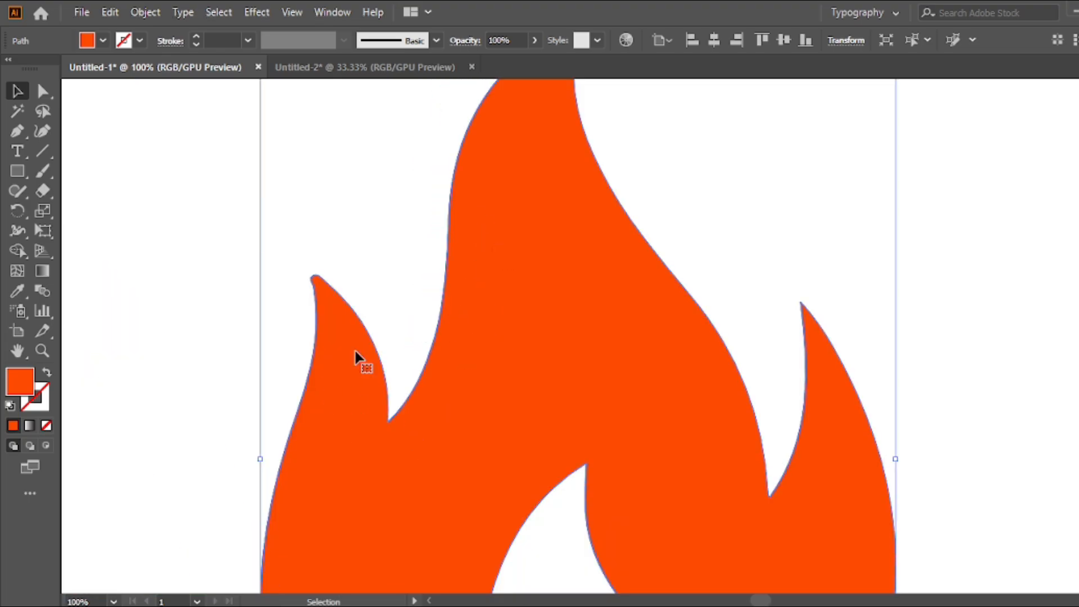
pyautogui.scroll(3, 585, 498)
pyautogui.scroll(-5, 589, 393)
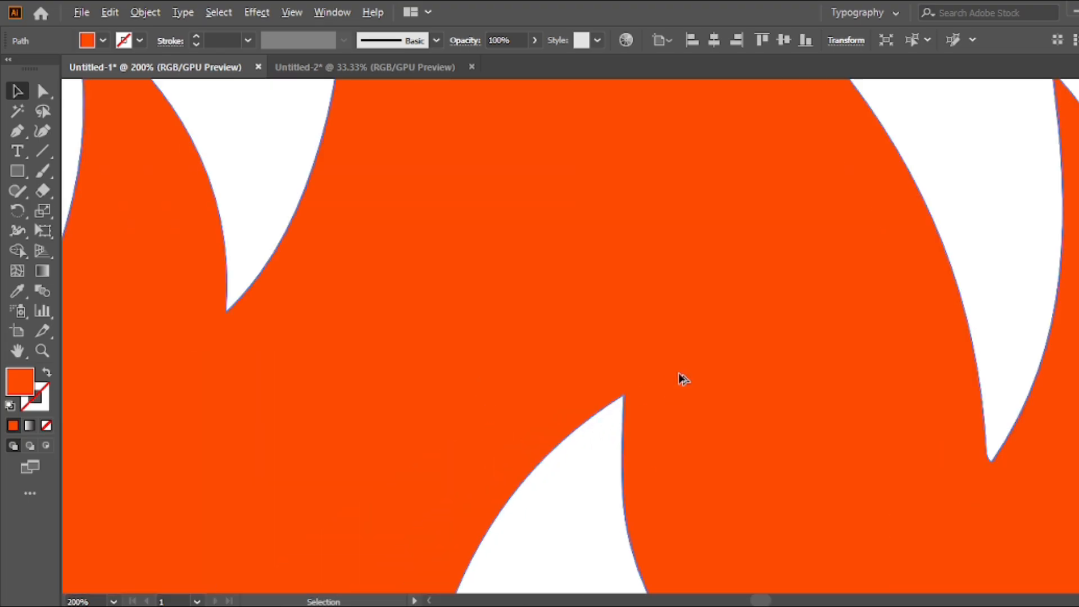
pyautogui.scroll(3, 725, 305)
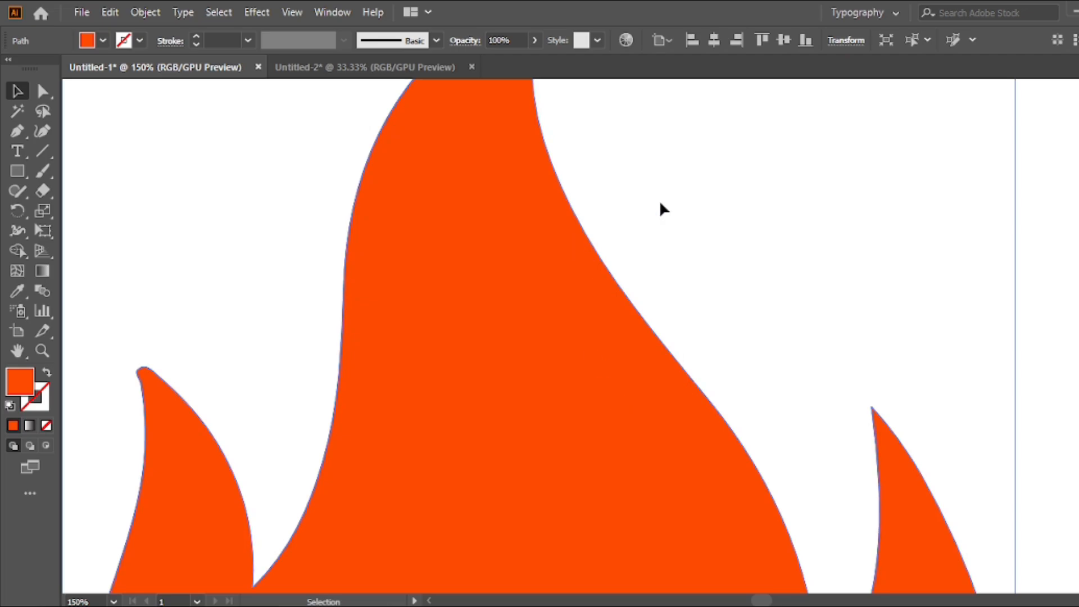
pyautogui.scroll(-4, 660, 351)
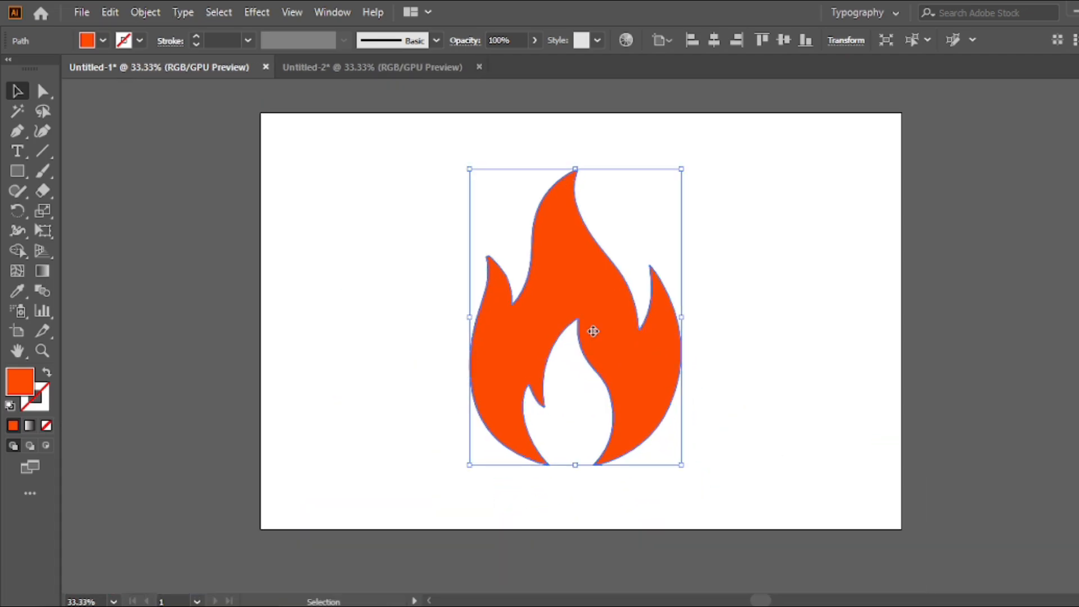
pyautogui.scroll(1, 596, 335)
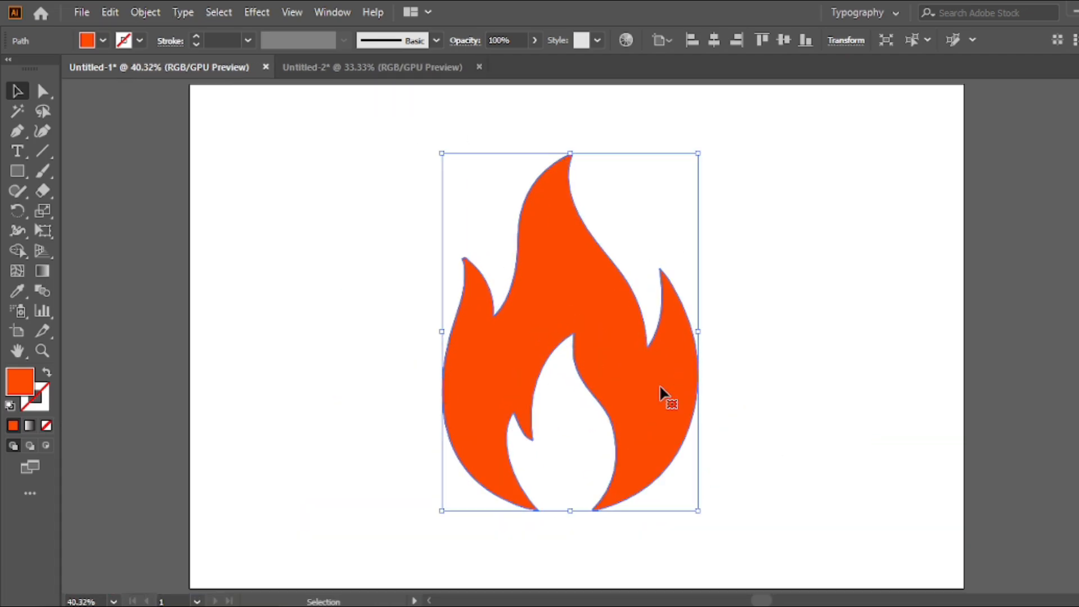
pyautogui.click(757, 172)
pyautogui.click(579, 219)
pyautogui.click(781, 212)
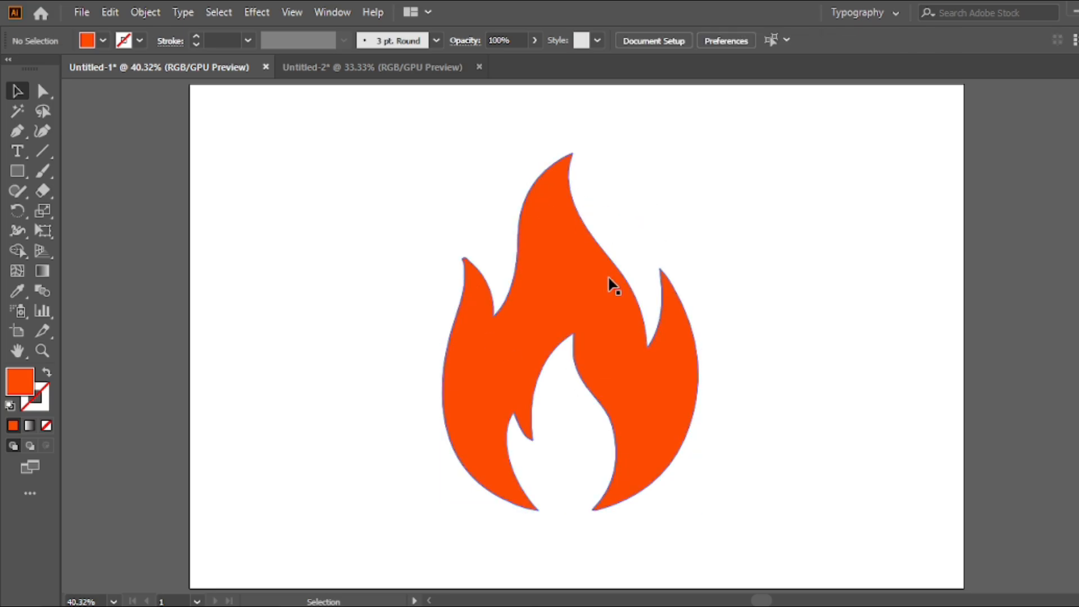
# - Scale the traced flame down and place it off the artboard, on the canvas to its left
pyautogui.moveTo(610, 279); pyautogui.dragTo(215, 276)
pyautogui.moveTo(305, 153); pyautogui.dragTo(213, 282)
pyautogui.moveTo(179, 325); pyautogui.dragTo(148, 293)
pyautogui.click(684, 184)
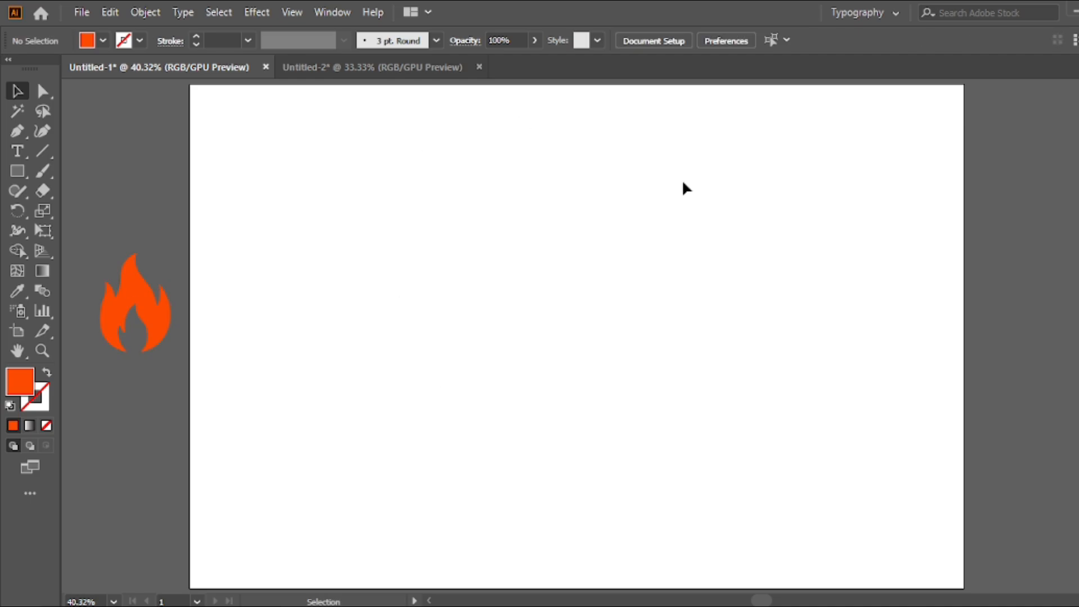
# - Bring the original flame image from the Untitled-2 document onto the Untitled-1 artboard and check its edges up close
pyautogui.click(434, 68)
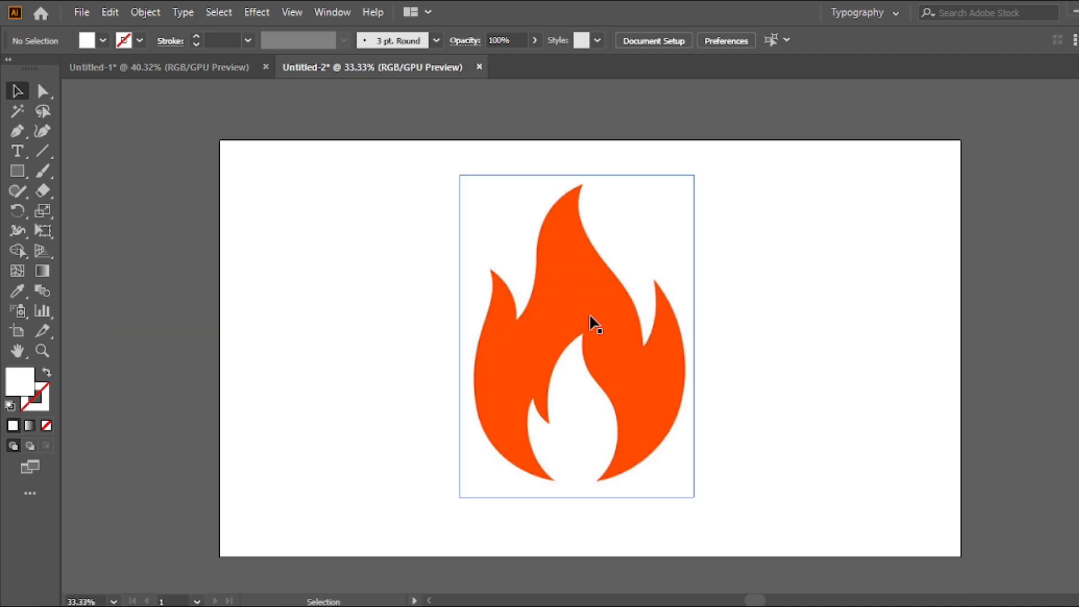
pyautogui.moveTo(591, 321)
pyautogui.mouseDown()
pyautogui.moveTo(325, 125)
pyautogui.moveTo(225, 68)
pyautogui.moveTo(584, 333)
pyautogui.mouseUp()
pyautogui.moveTo(558, 297); pyautogui.dragTo(598, 332)
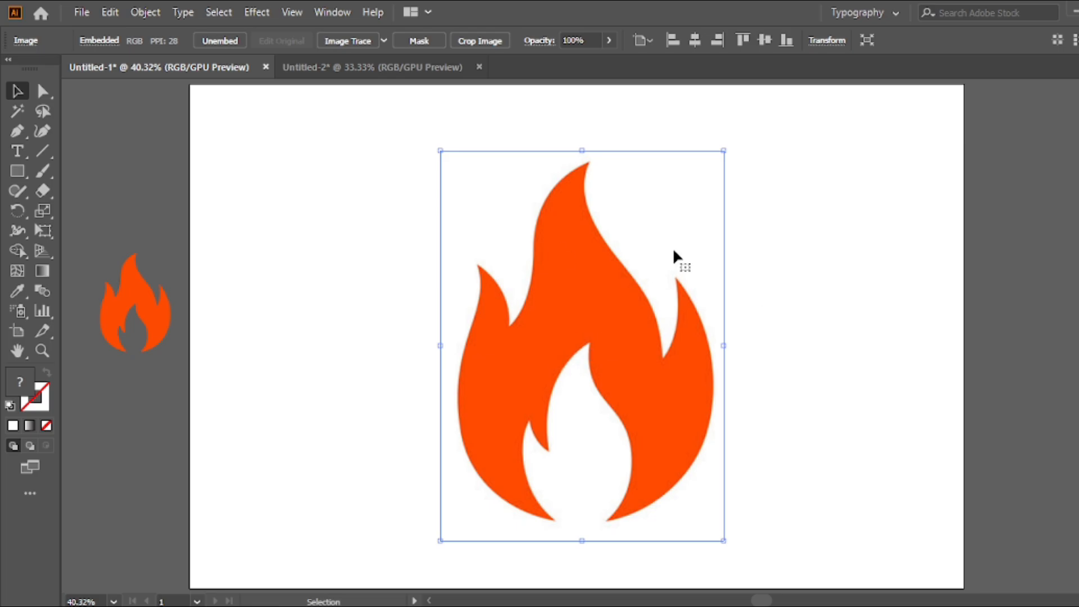
pyautogui.click(767, 214)
pyautogui.scroll(5, 595, 282)
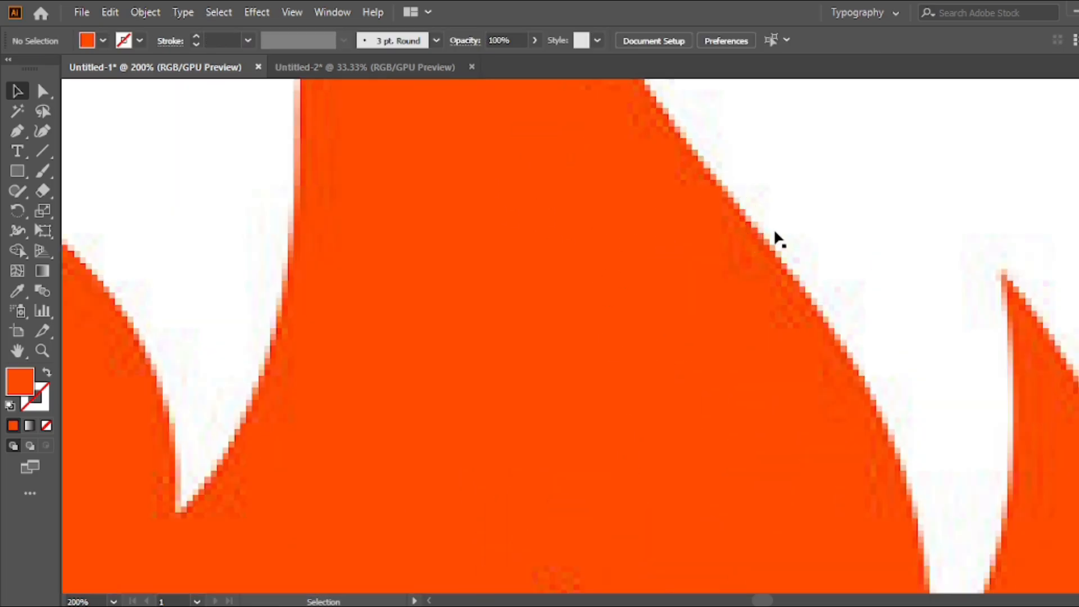
pyautogui.scroll(-5, 469, 262)
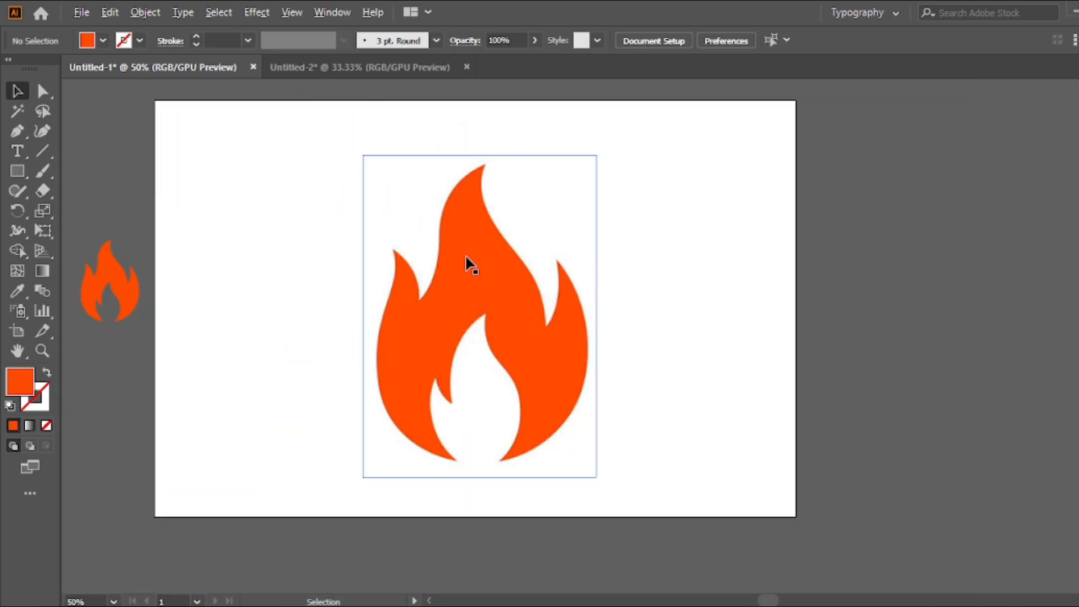
pyautogui.hotkey('ctrl', '0')
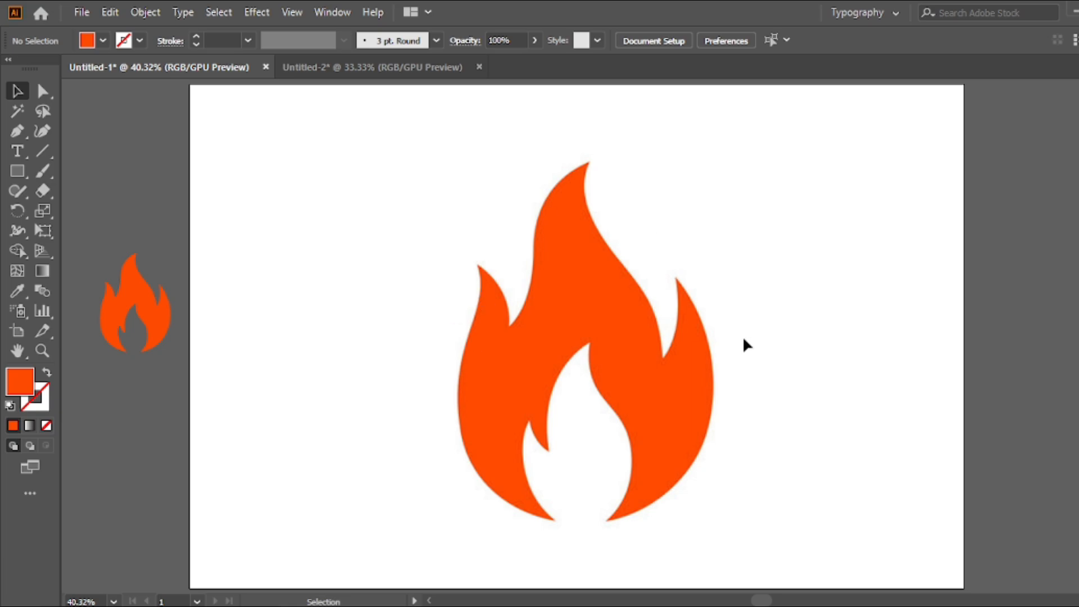
# - Trace the flame's lower-left outer curve with the Pen tool from its left bottom point upward, swapping fill and stroke to orange stroke, no fill
pyautogui.click(17, 131)
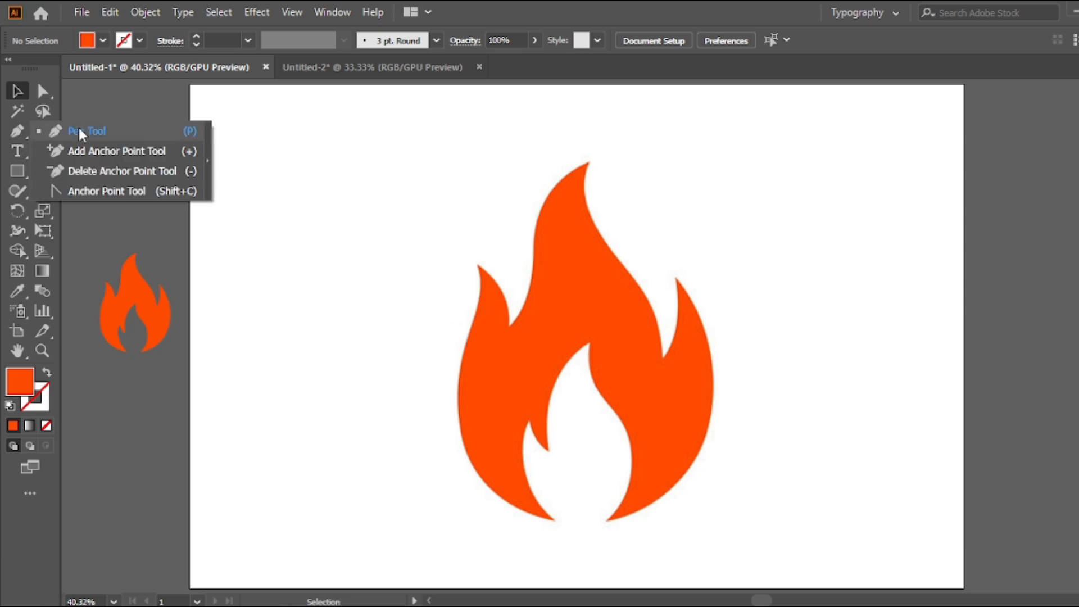
pyautogui.click(89, 132)
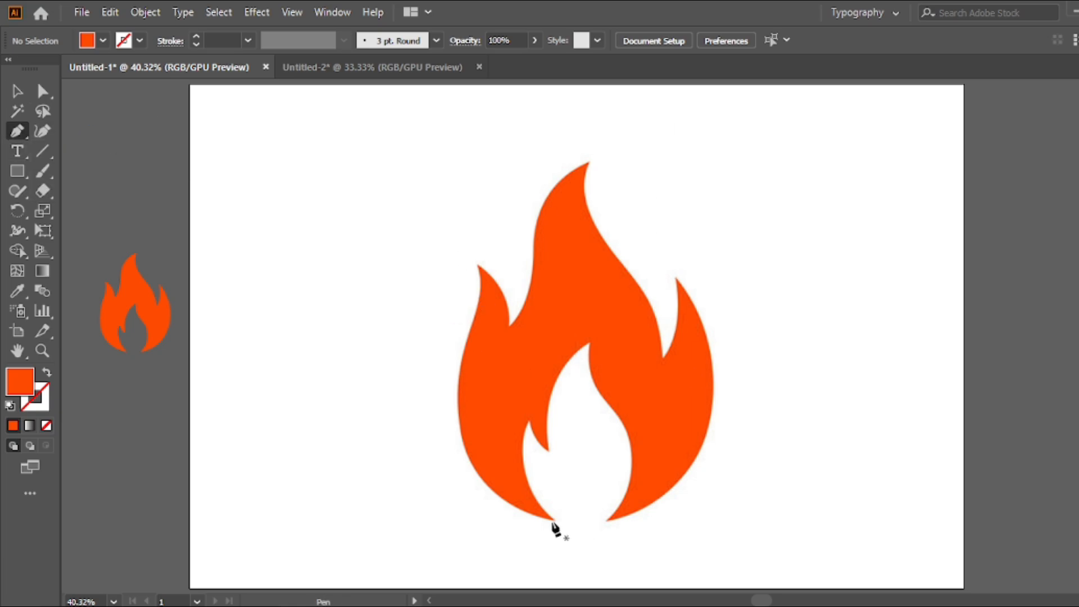
pyautogui.click(558, 520)
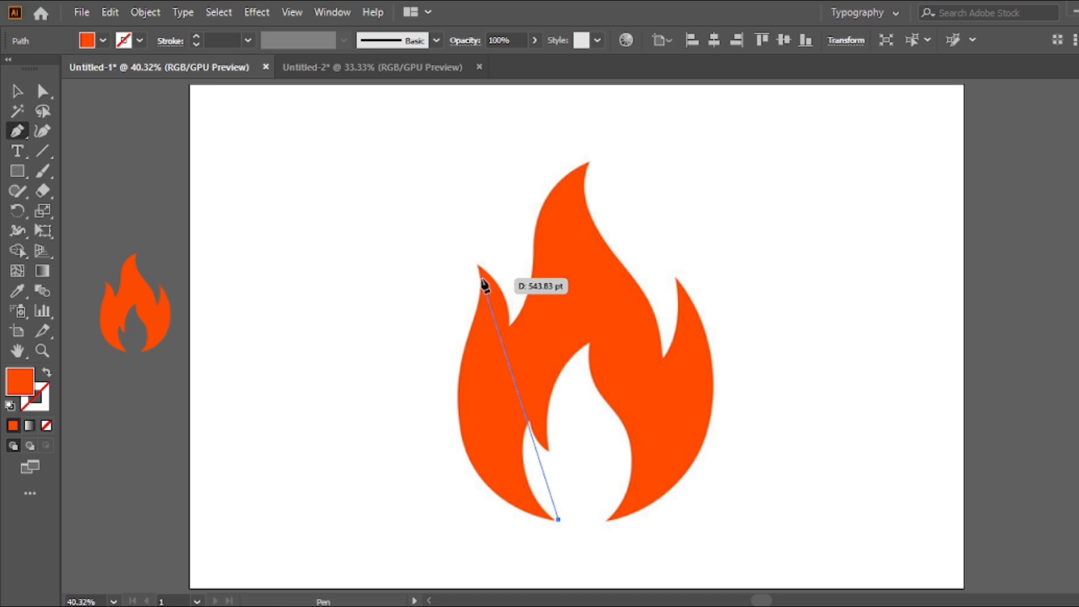
pyautogui.moveTo(466, 346); pyautogui.dragTo(506, 183)
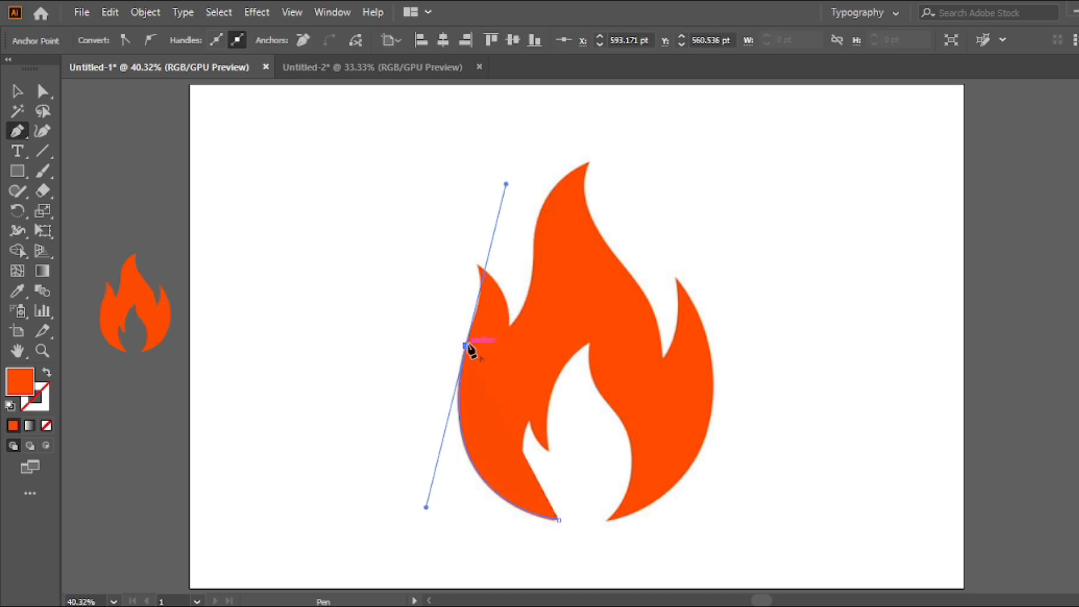
pyautogui.moveTo(466, 346); pyautogui.dragTo(45, 407)
pyautogui.click(47, 373)
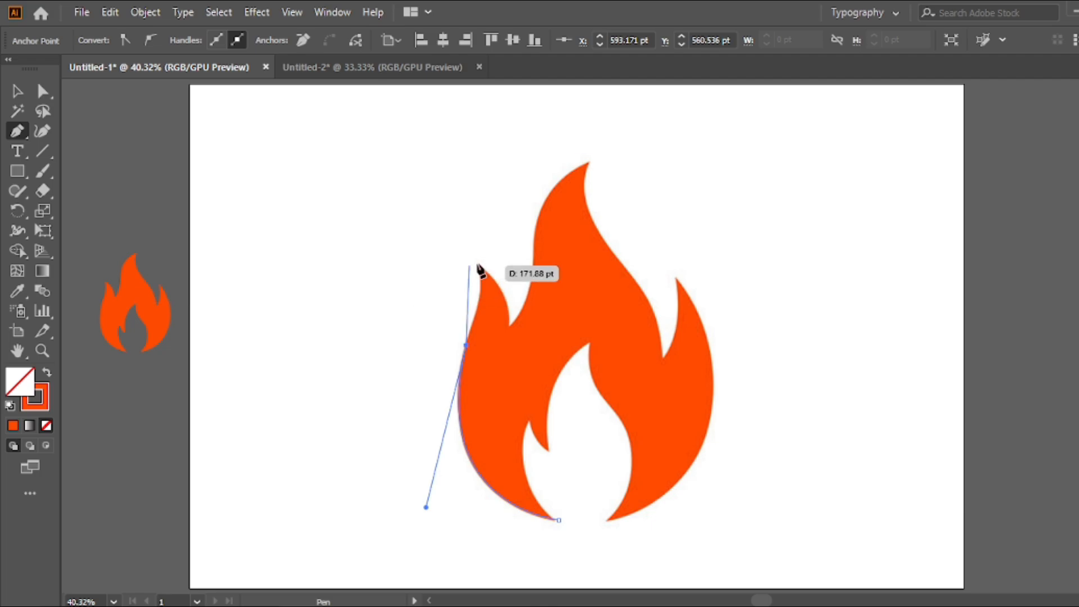
# - Trace the flame's small left tongue with the Pen tool, from its tip down its inner curve to the left notch
pyautogui.moveTo(476, 263); pyautogui.dragTo(460, 238)
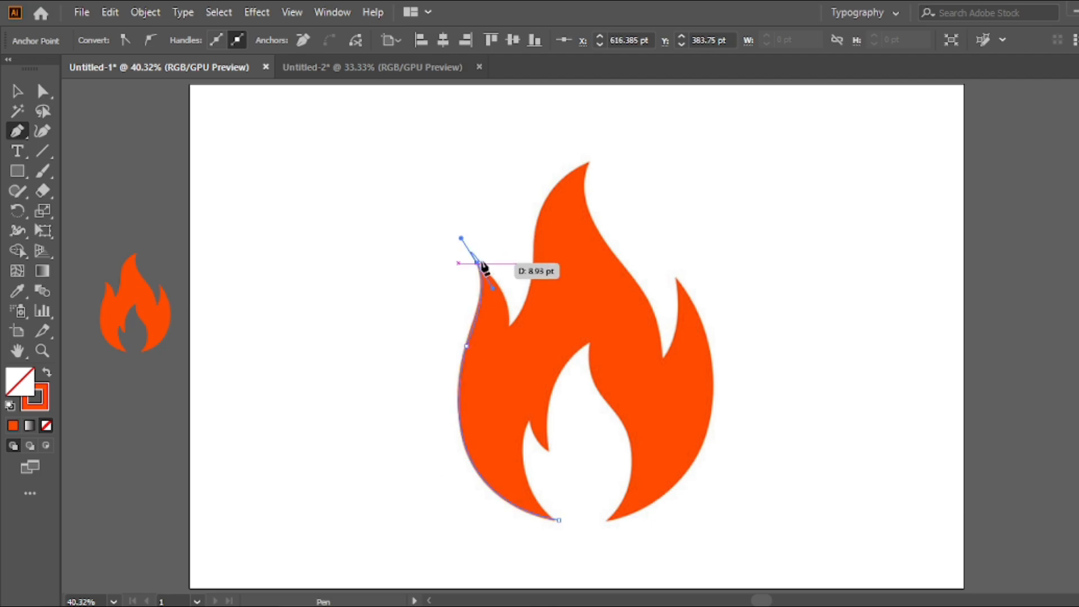
pyautogui.click(477, 264)
pyautogui.click(509, 329)
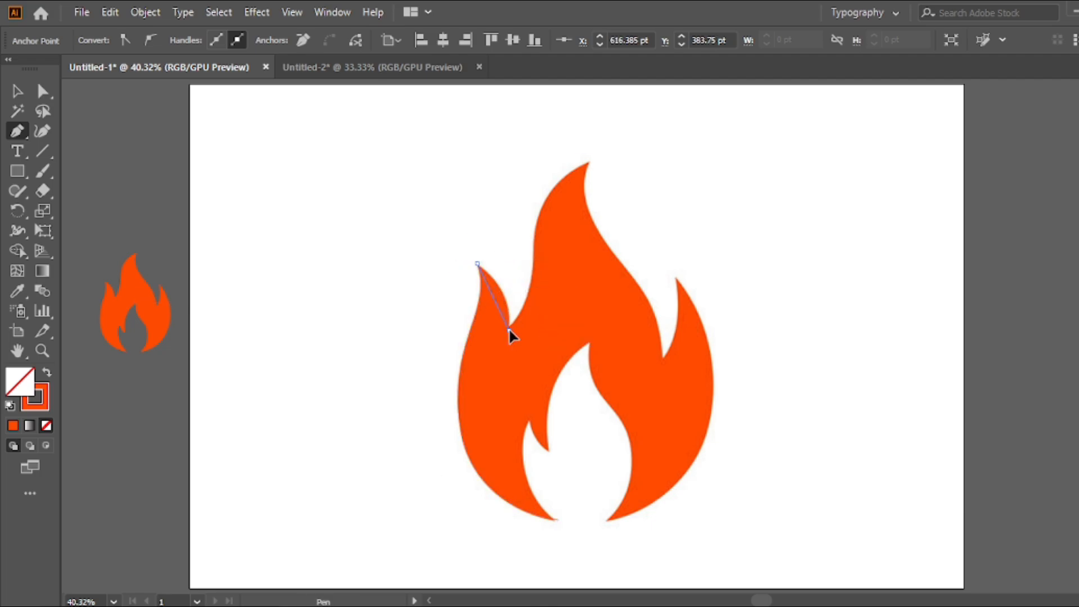
pyautogui.moveTo(498, 371); pyautogui.dragTo(503, 367)
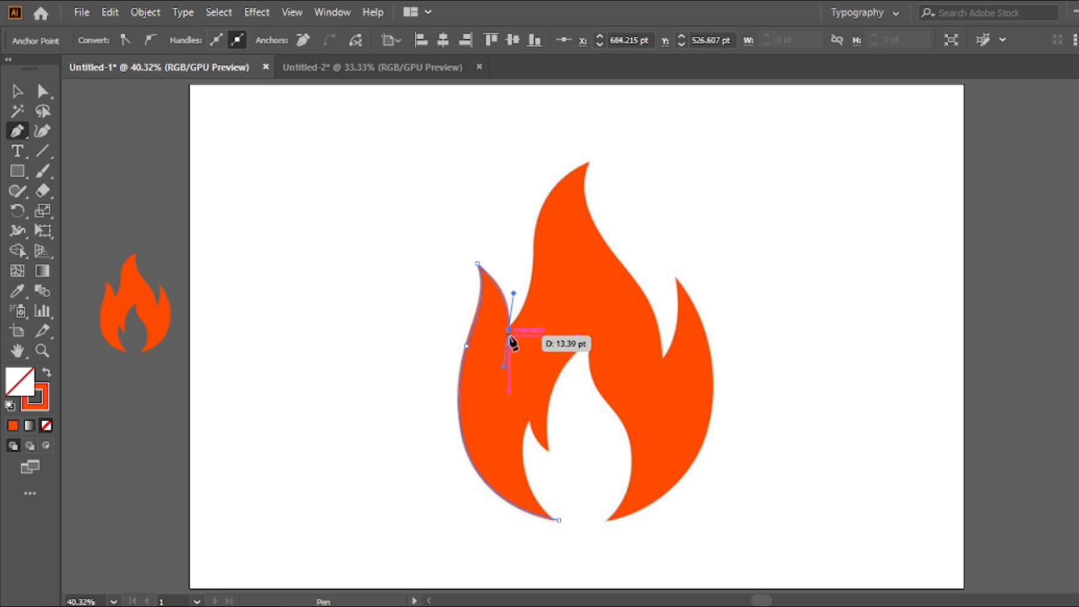
pyautogui.click(509, 329)
# - Continue the path from the left notch up the central tongue's left side to the flame's topmost tip
pyautogui.moveTo(533, 250); pyautogui.dragTo(532, 198)
pyautogui.click(533, 250)
pyautogui.click(591, 159)
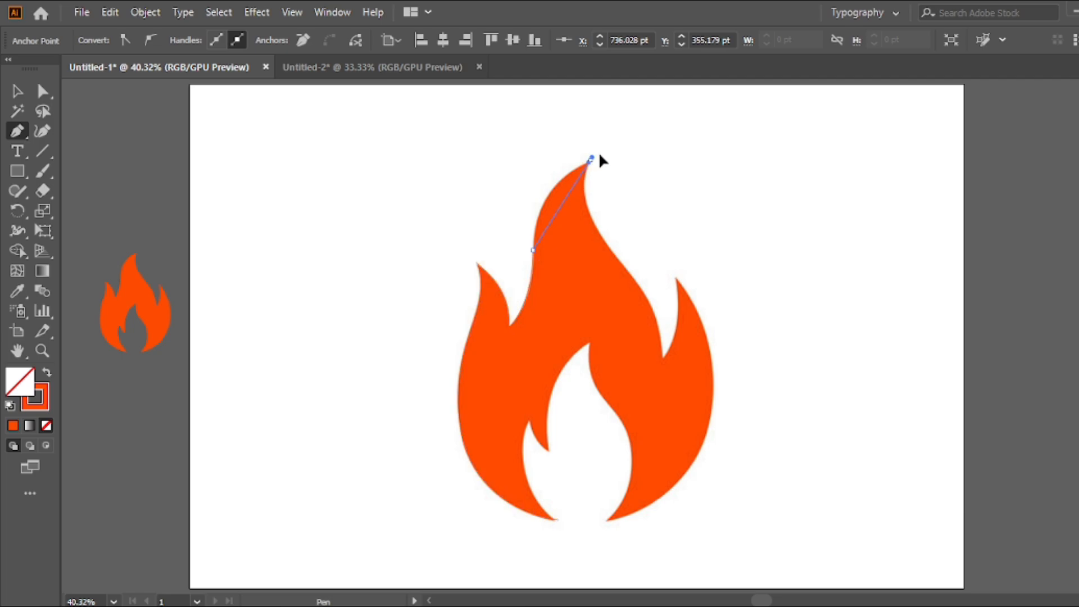
pyautogui.moveTo(647, 131); pyautogui.dragTo(646, 133)
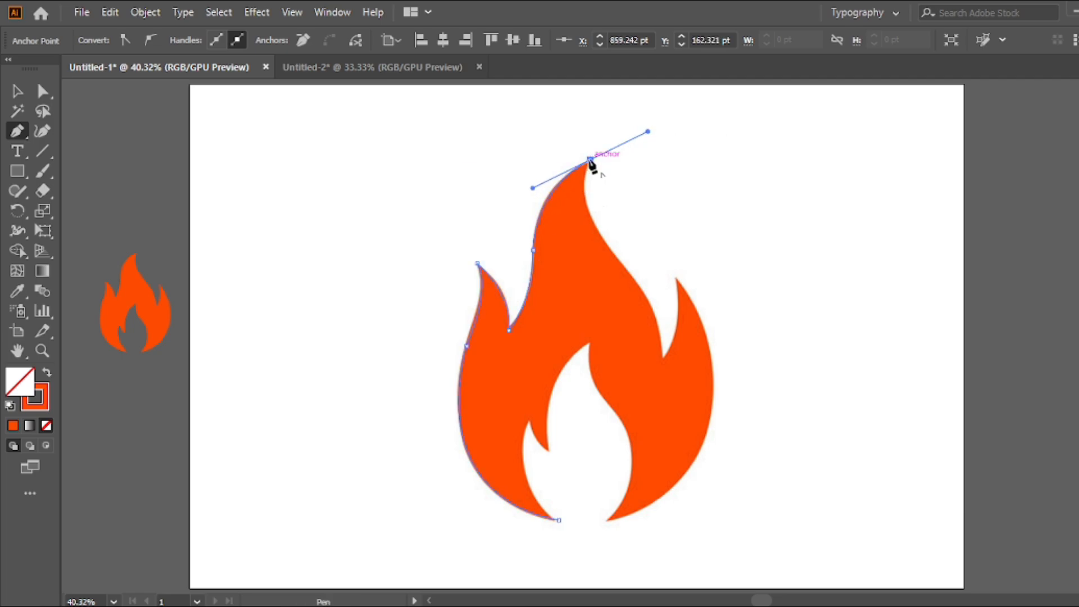
pyautogui.click(590, 160)
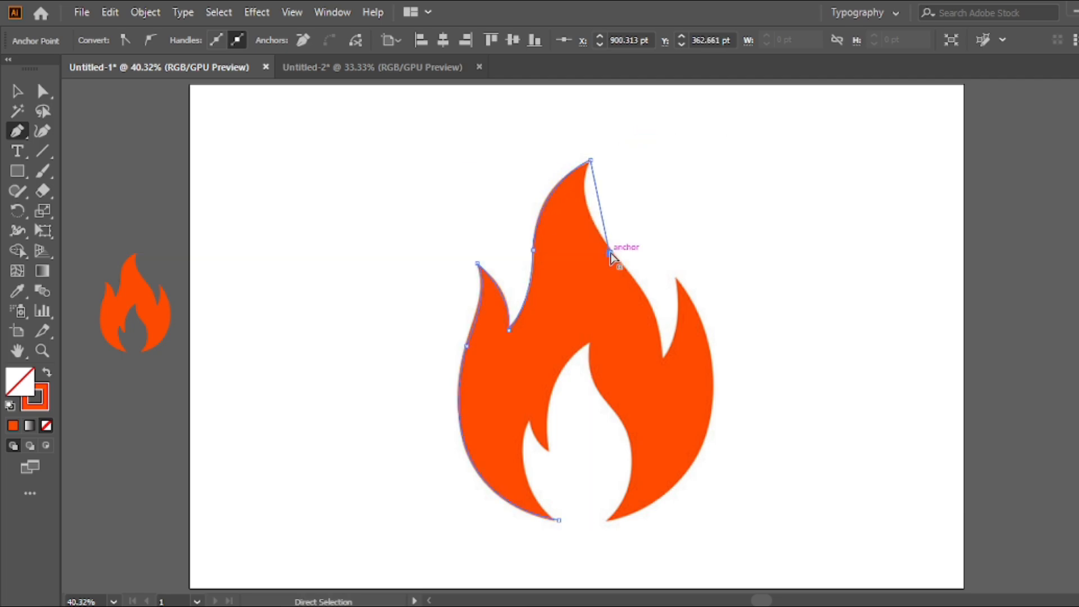
# - Trace the central tongue's right slope down to the right notch and up to the right tongue's tip
pyautogui.moveTo(612, 249); pyautogui.dragTo(651, 298)
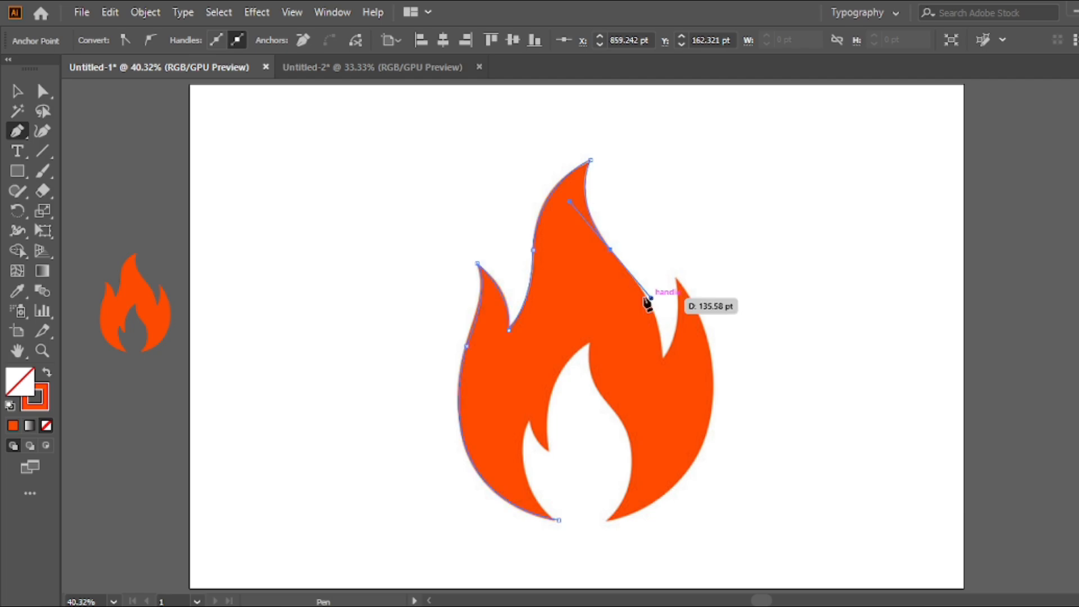
pyautogui.click(612, 249)
pyautogui.moveTo(662, 359); pyautogui.dragTo(663, 406)
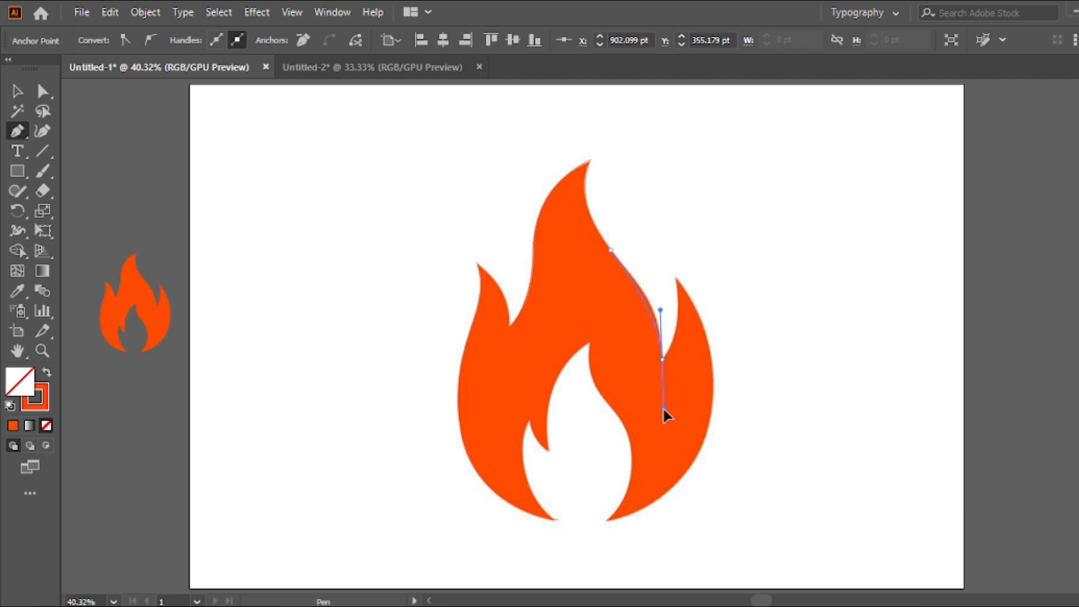
pyautogui.click(663, 360)
pyautogui.moveTo(675, 279); pyautogui.dragTo(660, 228)
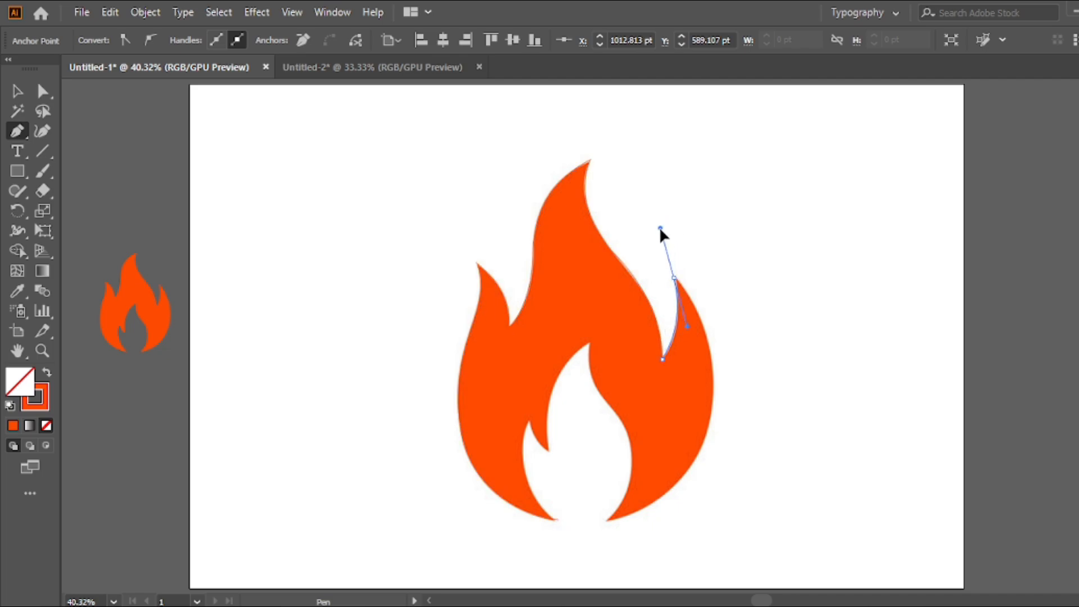
pyautogui.click(675, 278)
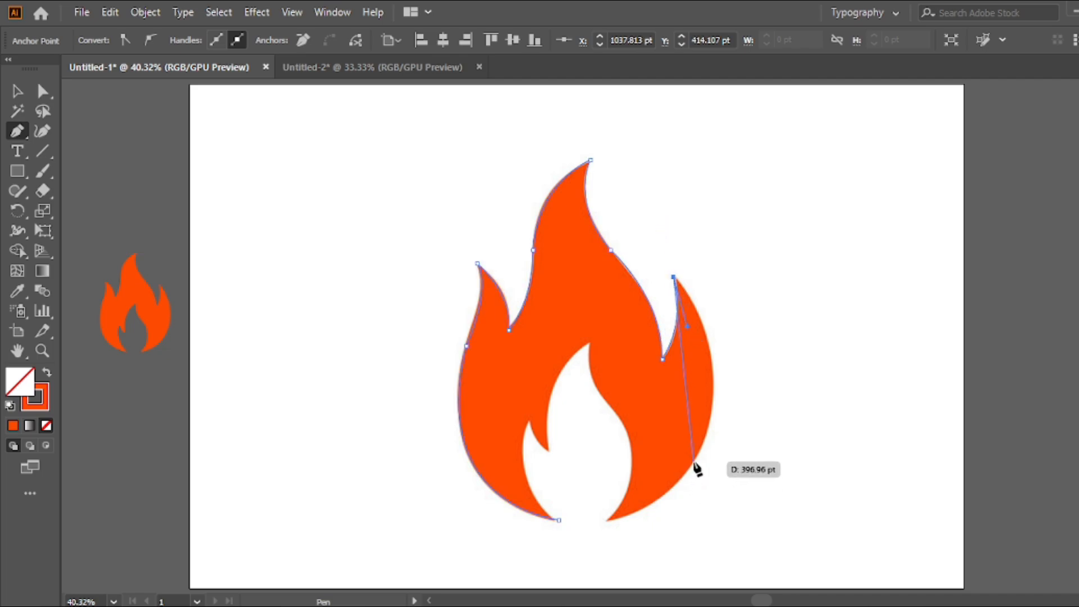
# - Trace the flame's right outer curve from the right tongue's tip down to the right bottom point, redoing the misplaced curve anchor
pyautogui.moveTo(695, 462); pyautogui.dragTo(668, 526)
pyautogui.moveTo(652, 565); pyautogui.dragTo(644, 580)
pyautogui.hotkey('ctrl', 'z')
pyautogui.moveTo(696, 460); pyautogui.dragTo(648, 567)
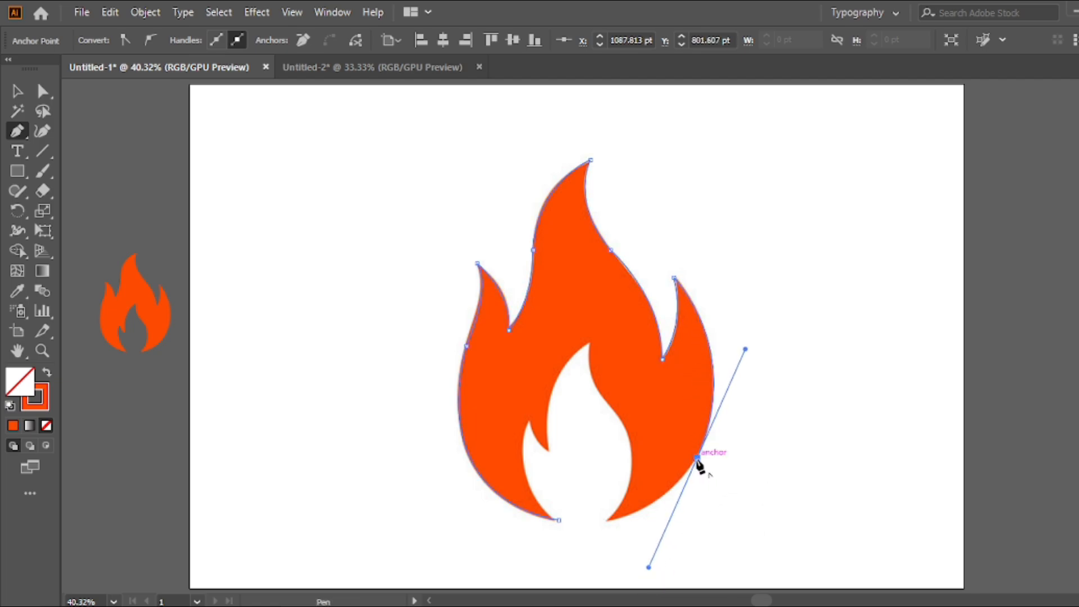
pyautogui.click(697, 458)
pyautogui.press('space')
pyautogui.moveTo(658, 452); pyautogui.dragTo(674, 373)
pyautogui.moveTo(624, 441)
pyautogui.mouseDown()
pyautogui.moveTo(614, 442)
pyautogui.moveTo(624, 445)
pyautogui.mouseUp()
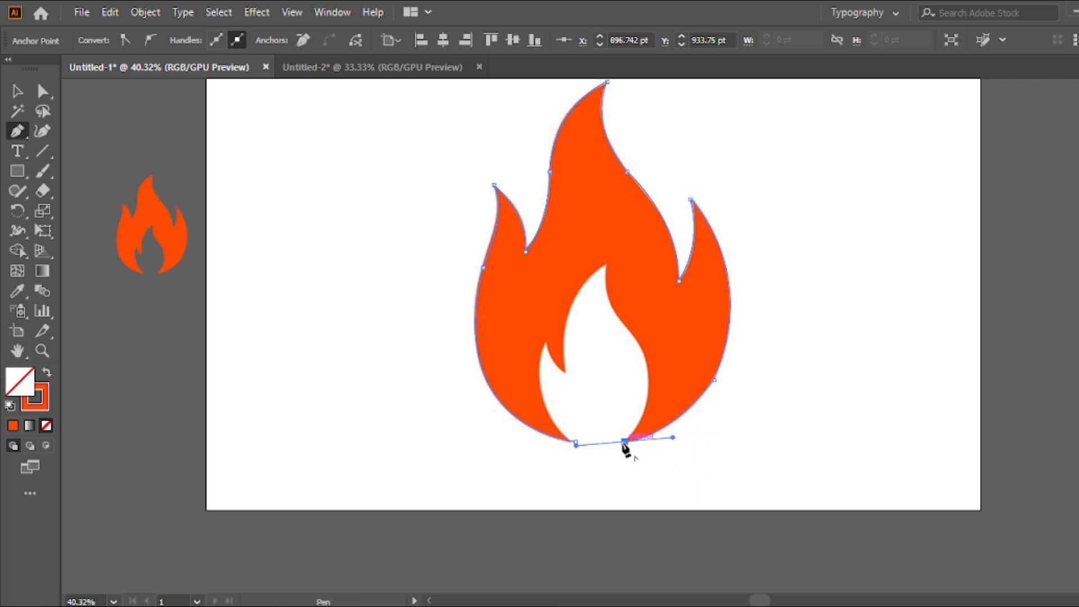
pyautogui.click(625, 442)
# - Trace the right edge of the inner cutout from the right bottom point up to the cutout's top tip
pyautogui.moveTo(634, 336); pyautogui.dragTo(593, 280)
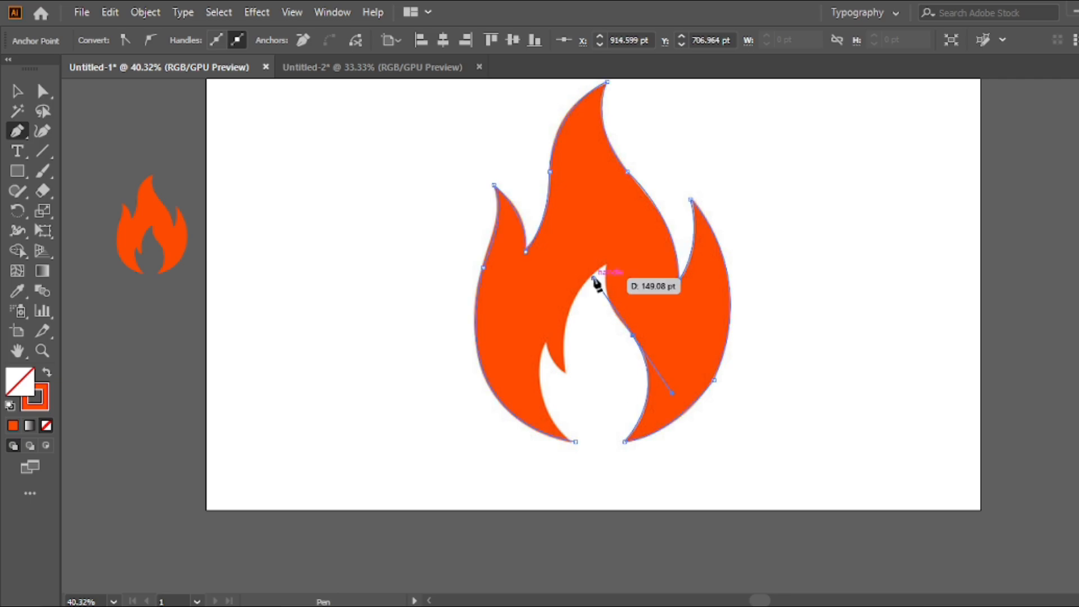
pyautogui.click(633, 337)
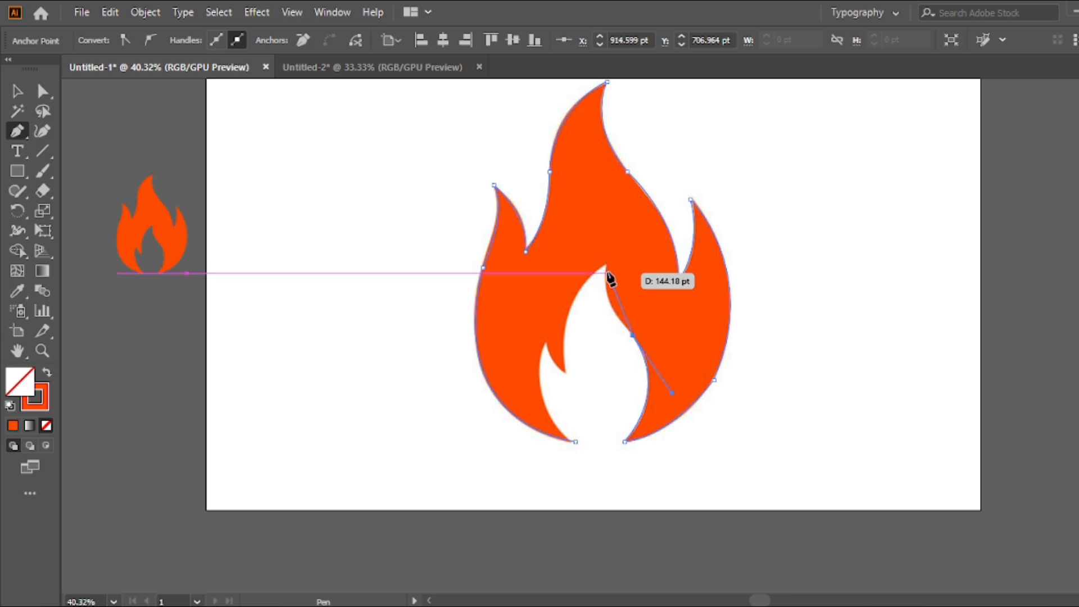
pyautogui.moveTo(608, 262); pyautogui.dragTo(614, 211)
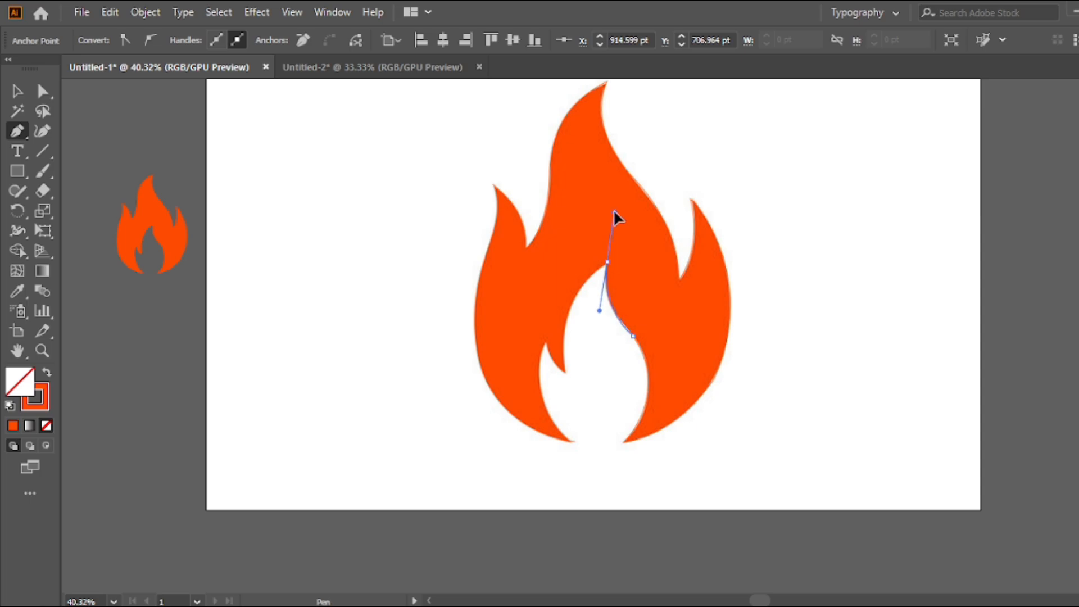
pyautogui.click(607, 262)
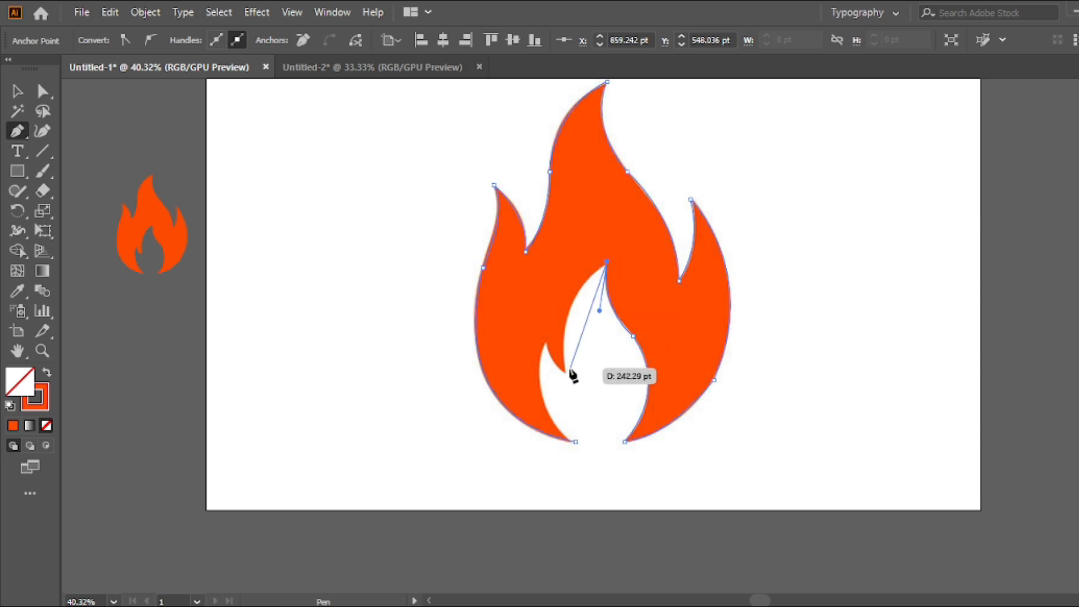
# - Trace the inner cutout's left edge around its notch and small tip, and close the path at the left bottom starting point
pyautogui.moveTo(566, 370); pyautogui.dragTo(580, 444)
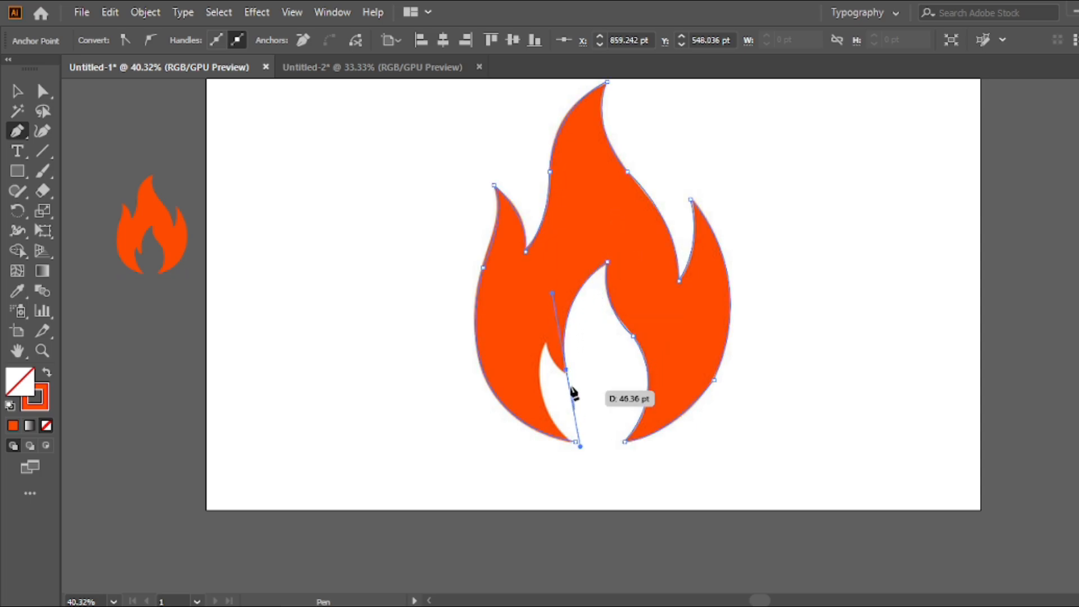
pyautogui.click(566, 370)
pyautogui.moveTo(547, 339); pyautogui.dragTo(541, 309)
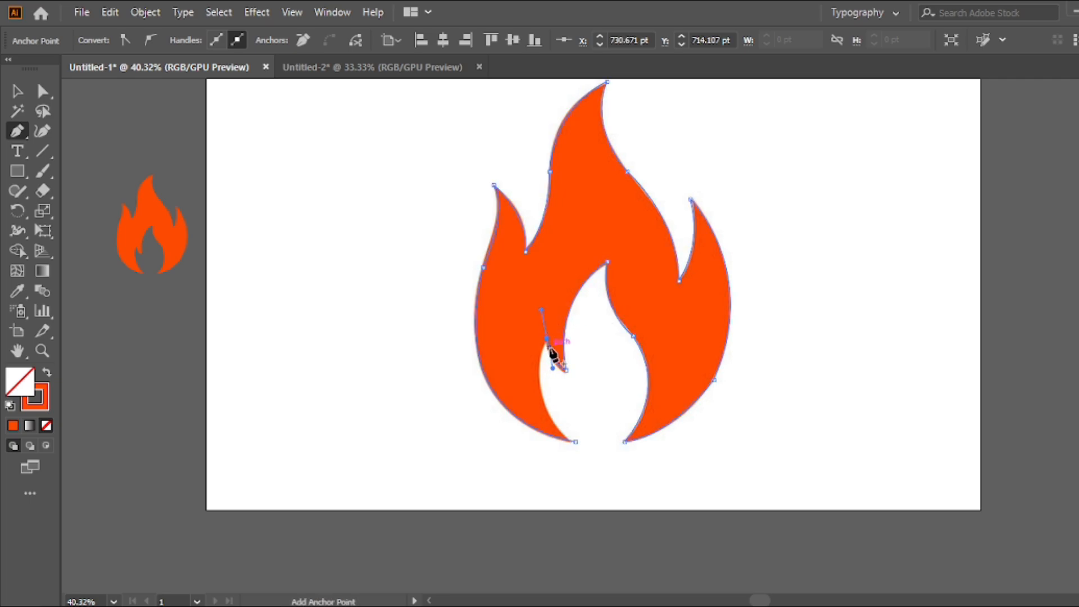
pyautogui.click(576, 443)
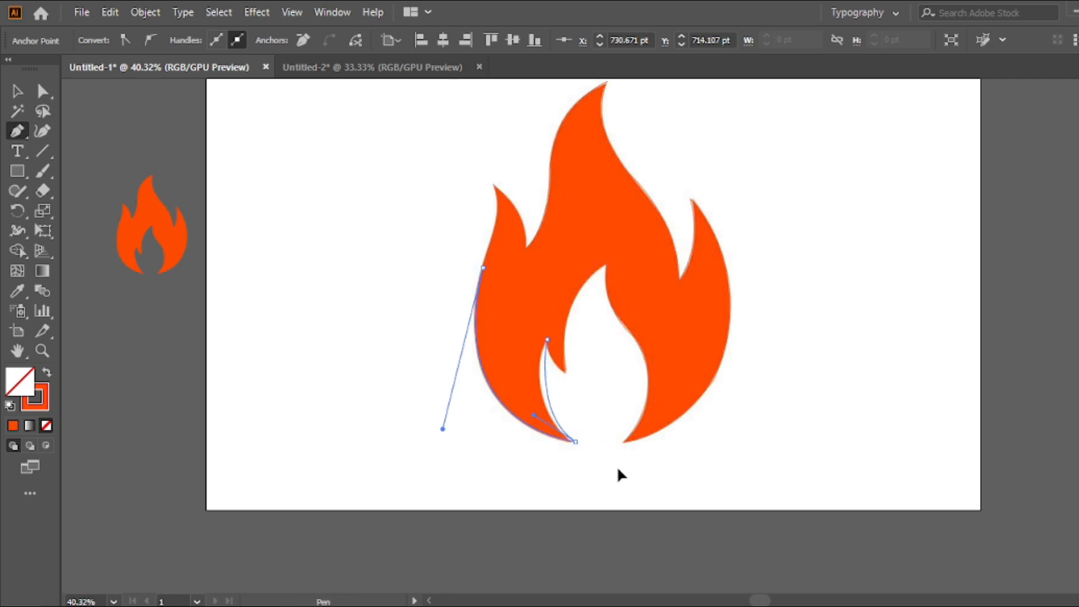
# - Select the traced flame outline instead of the image beneath it and cut it to the clipboard
pyautogui.click(17, 90)
pyautogui.click(453, 163)
pyautogui.click(560, 164)
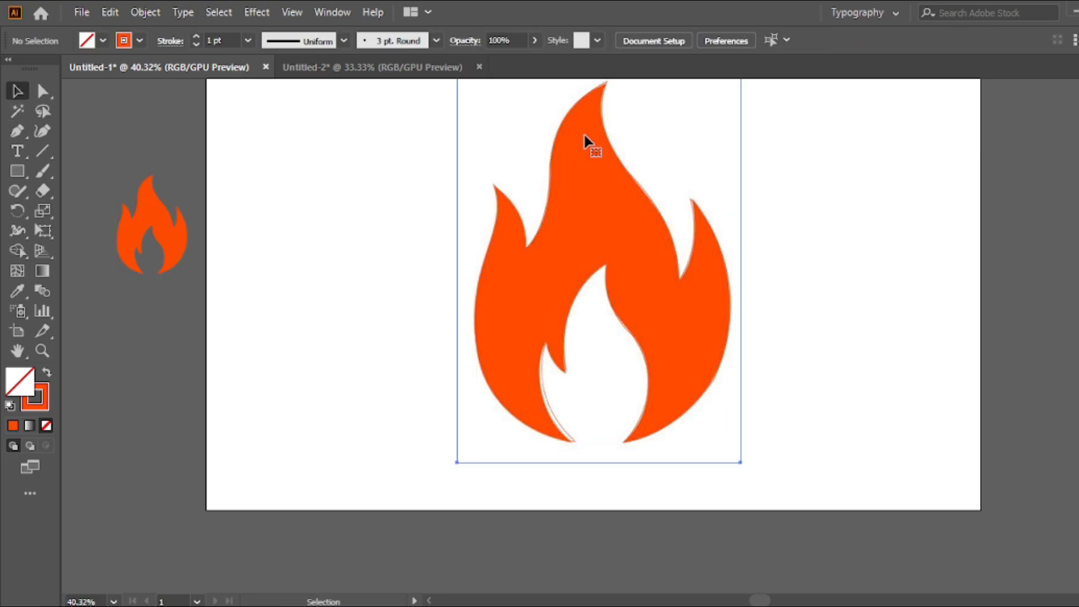
pyautogui.click(613, 150)
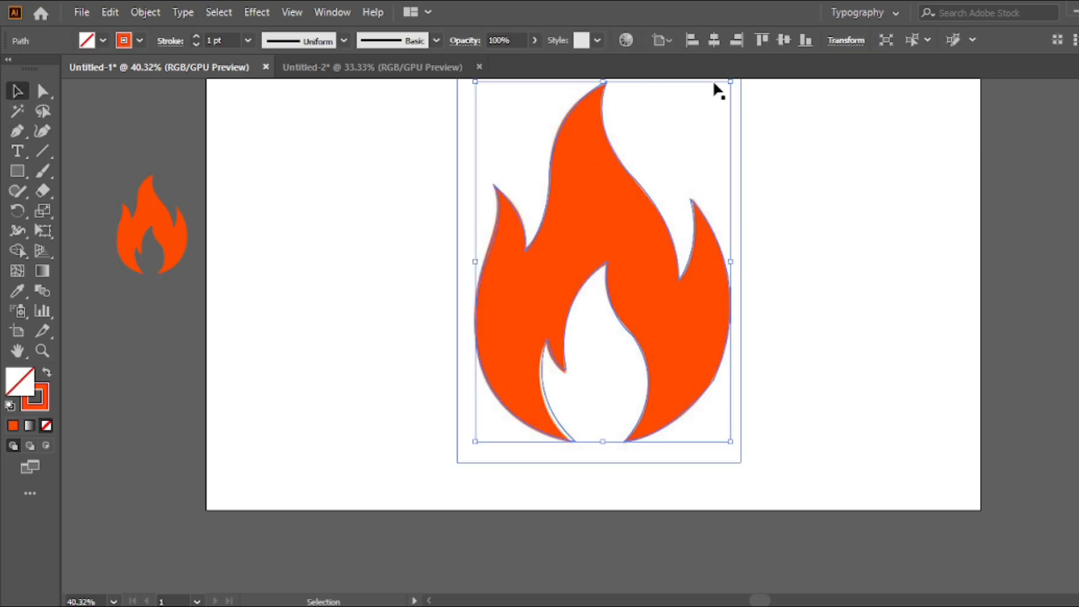
pyautogui.click(110, 12)
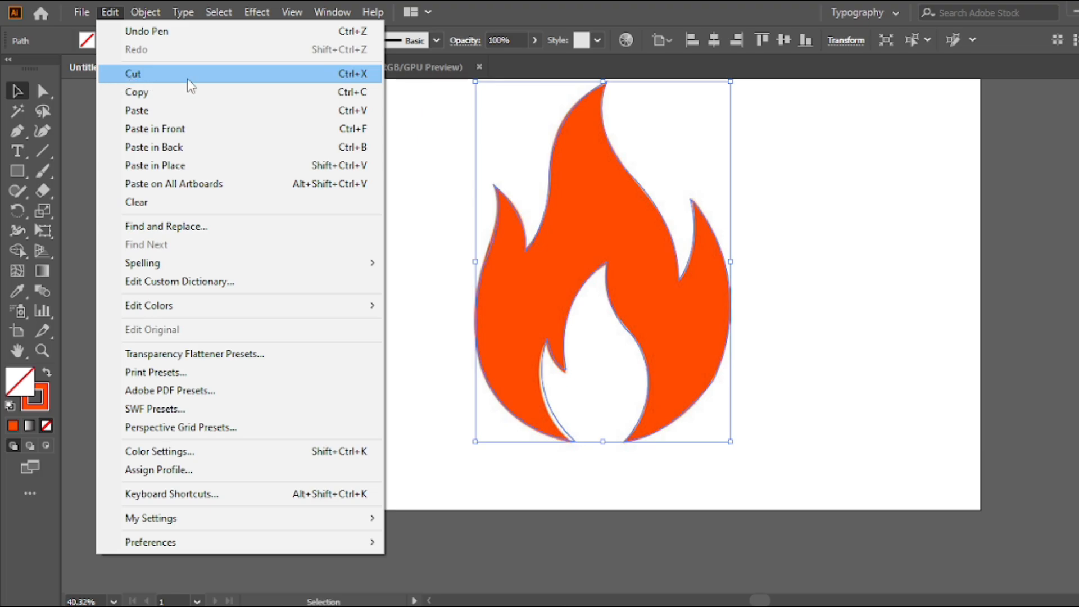
pyautogui.click(140, 79)
# - Delete the original flame image, fit the artboard in view and paste the cut outline in front at its original position
pyautogui.click(570, 190)
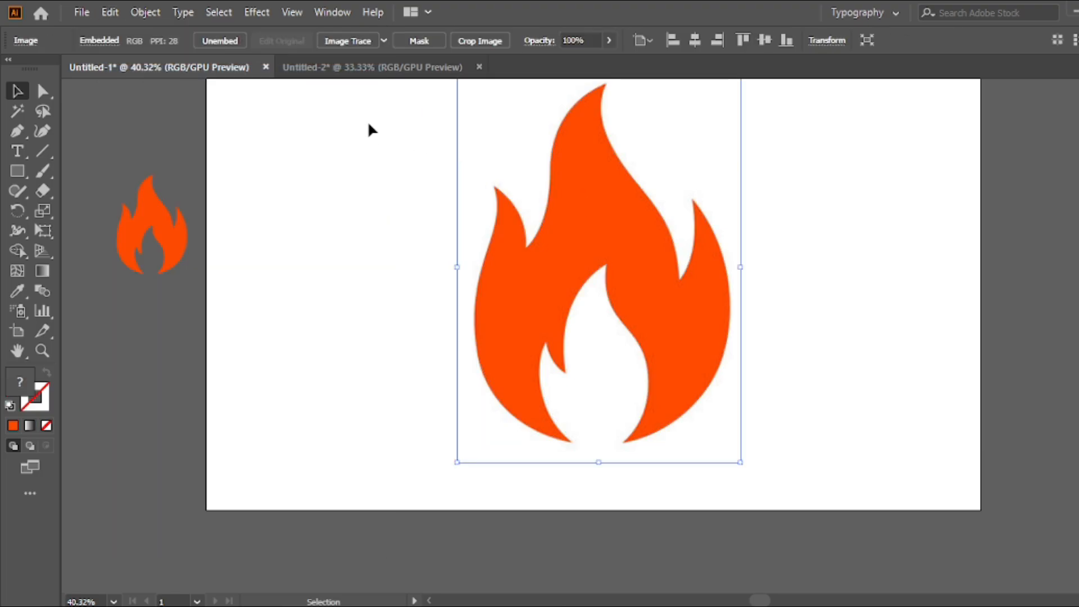
pyautogui.press('Delete')
pyautogui.hotkey('ctrl', '0')
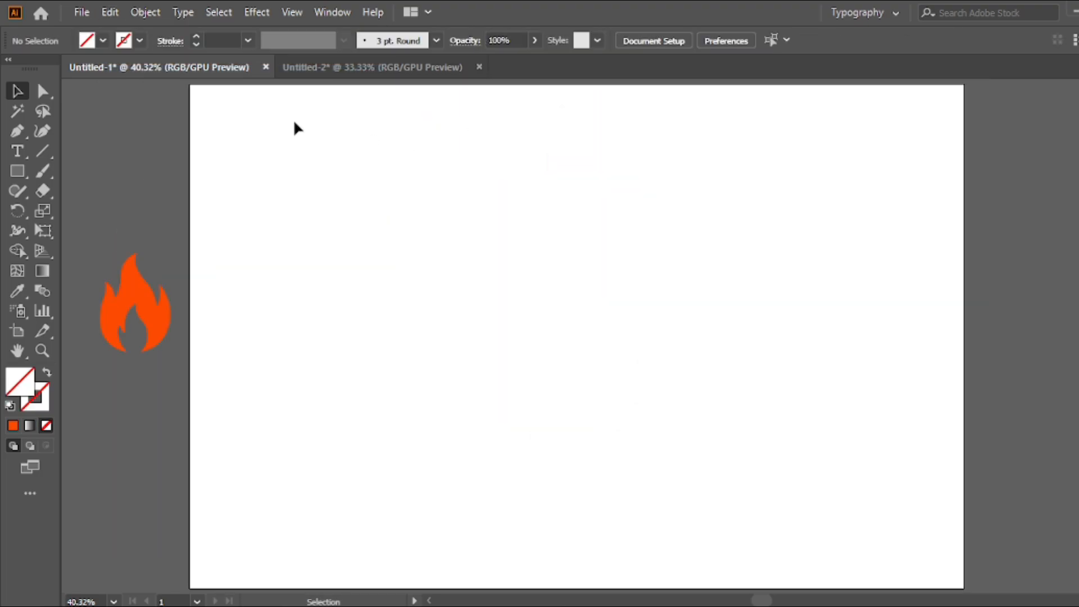
pyautogui.click(110, 12)
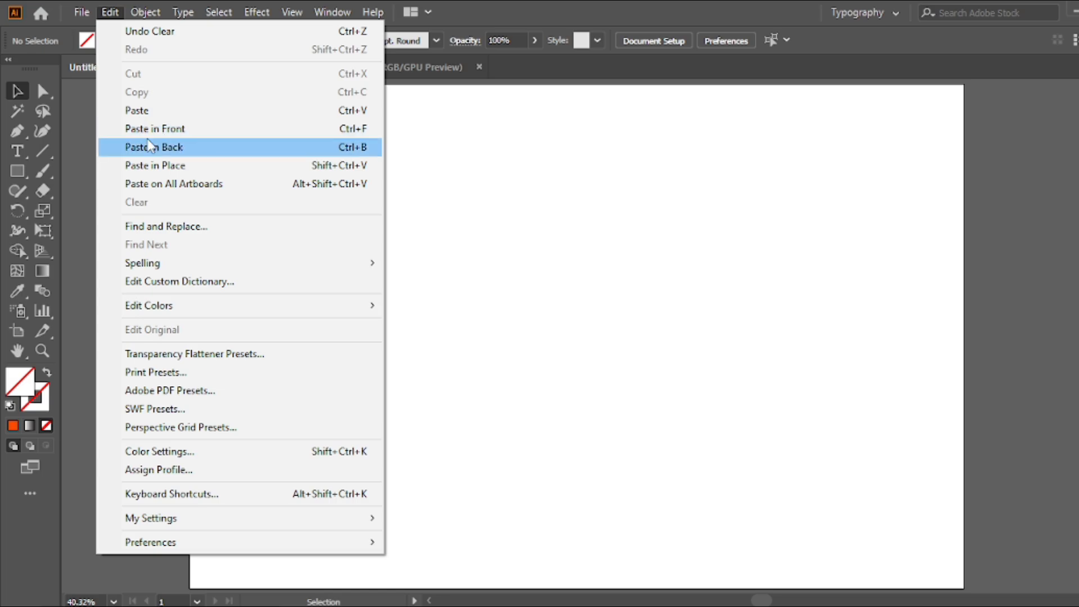
pyautogui.click(196, 130)
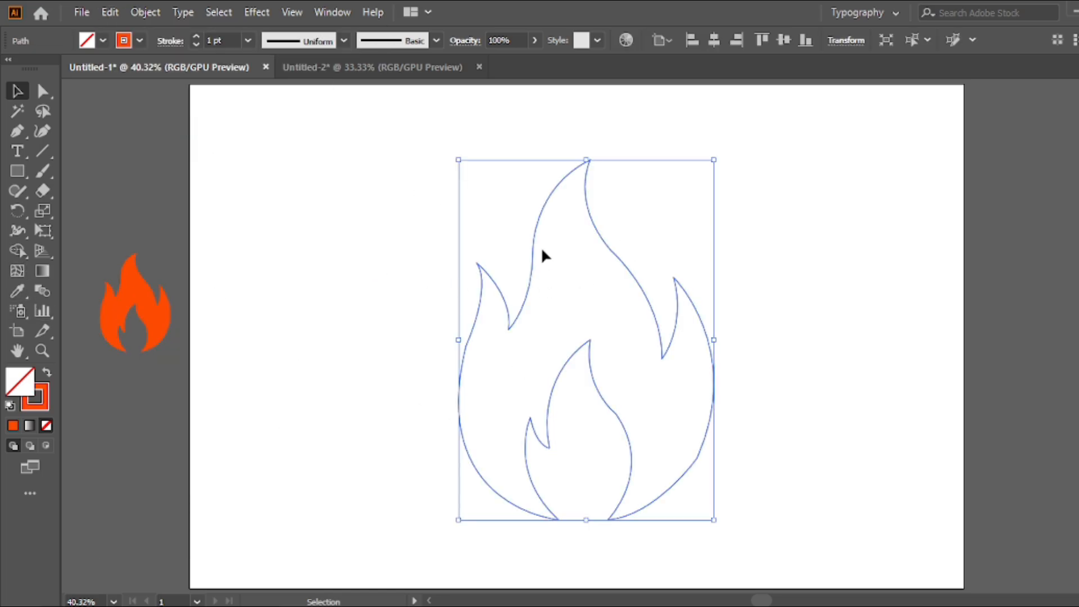
# - Round the anchor on the central tongue's right slope to a radius of about 236 pt with the Direct Selection tool
pyautogui.moveTo(43, 90); pyautogui.dragTo(115, 101)
pyautogui.click(134, 93)
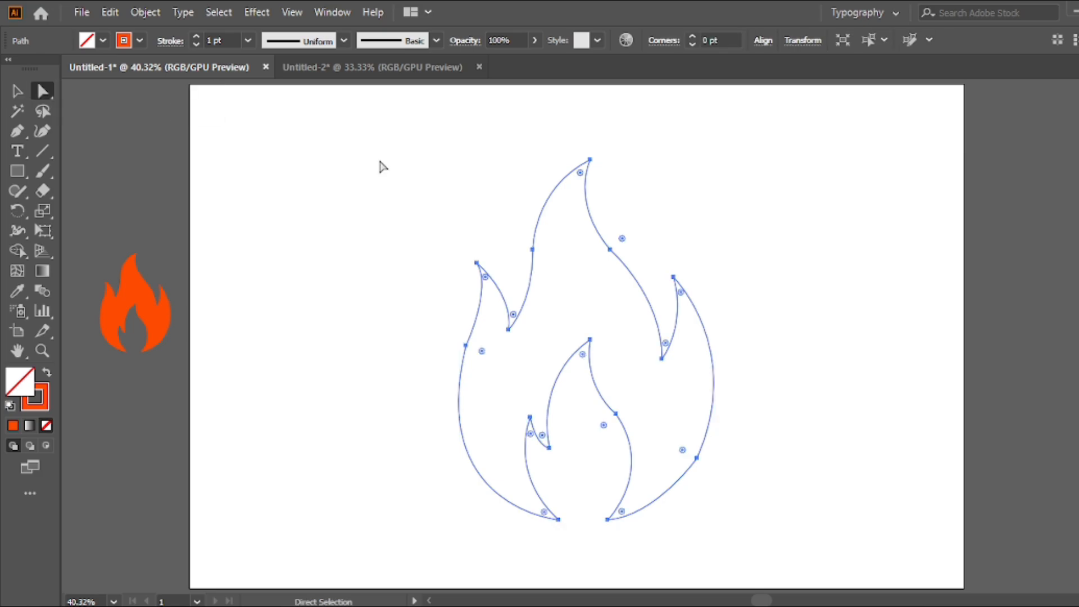
pyautogui.click(610, 249)
pyautogui.moveTo(621, 239); pyautogui.dragTo(753, 175)
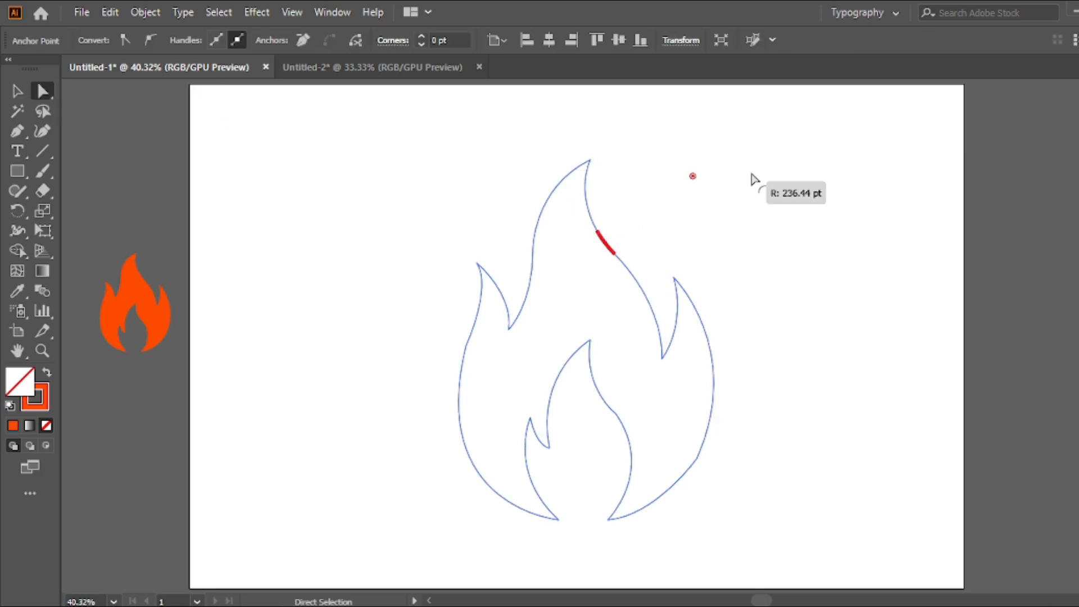
# - Round the anchor on the inner cutout's right edge to a radius of about 151 pt
pyautogui.click(618, 416)
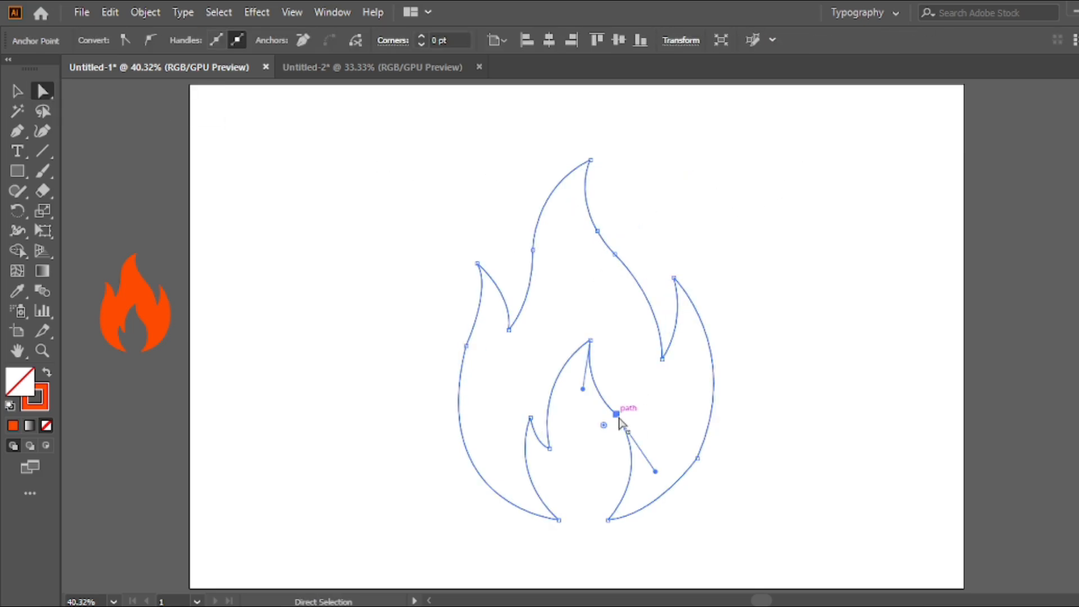
pyautogui.moveTo(604, 421); pyautogui.dragTo(502, 477)
pyautogui.click(616, 415)
pyautogui.moveTo(614, 428); pyautogui.dragTo(532, 466)
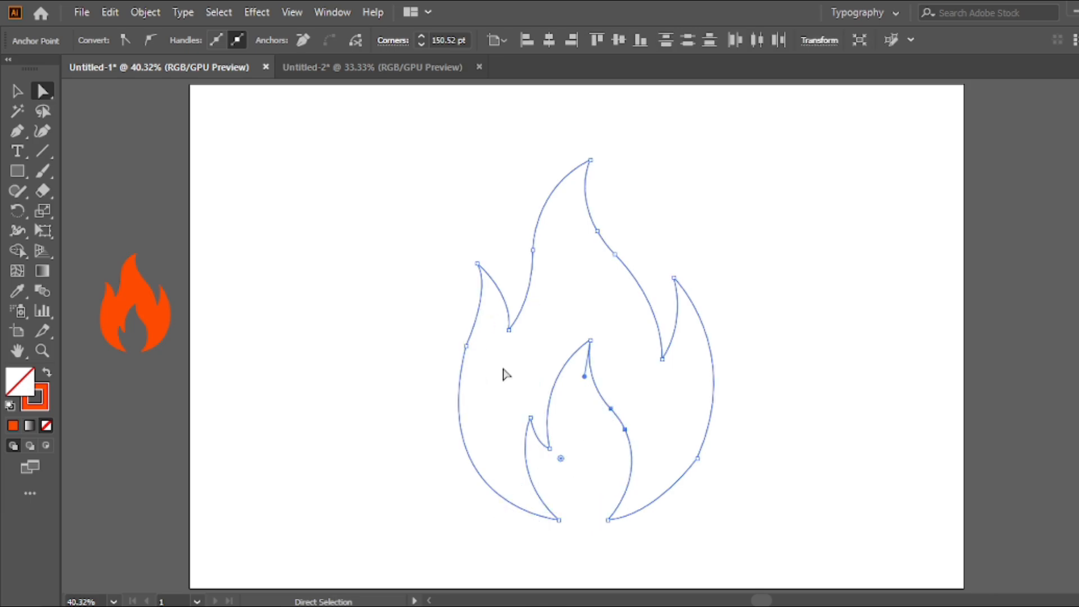
# - Round the anchor on the left outer curve to about 434 pt, and smooth the anchor on the right outer curve likewise
pyautogui.click(466, 346)
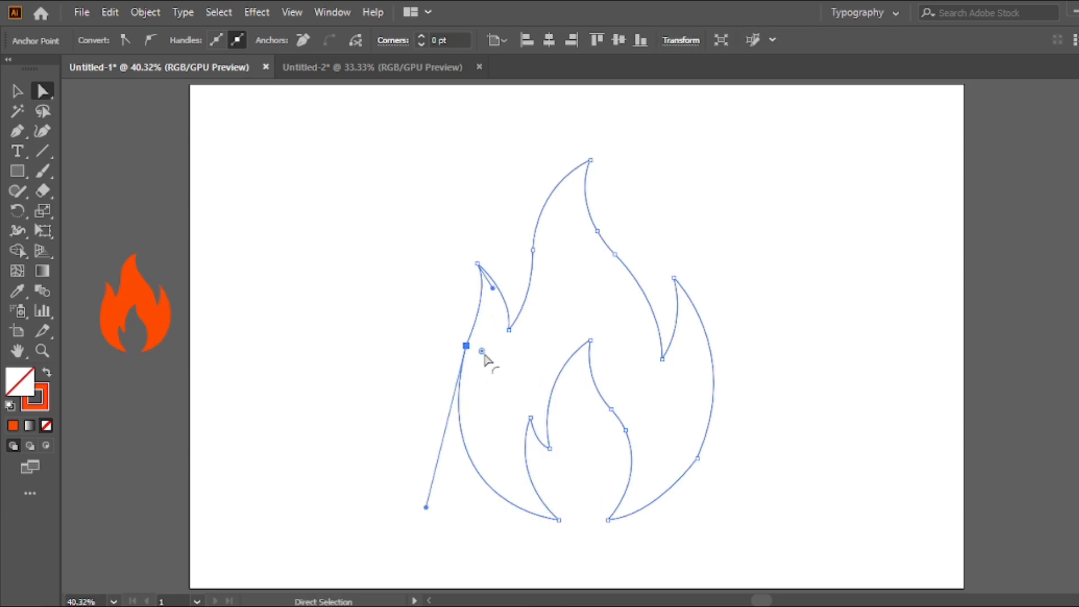
pyautogui.moveTo(482, 351); pyautogui.dragTo(768, 478)
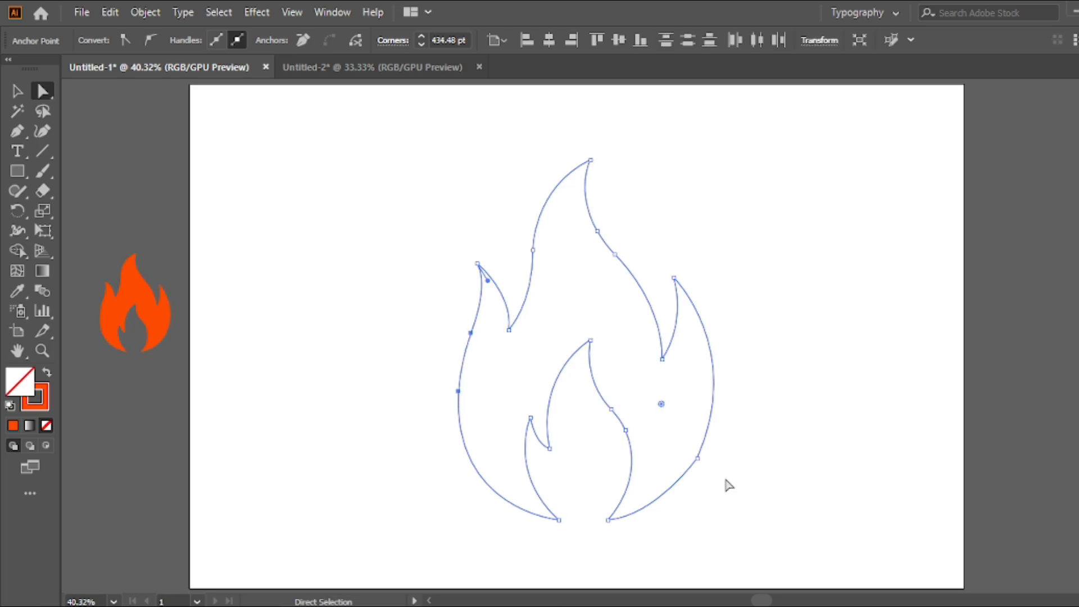
pyautogui.click(697, 457)
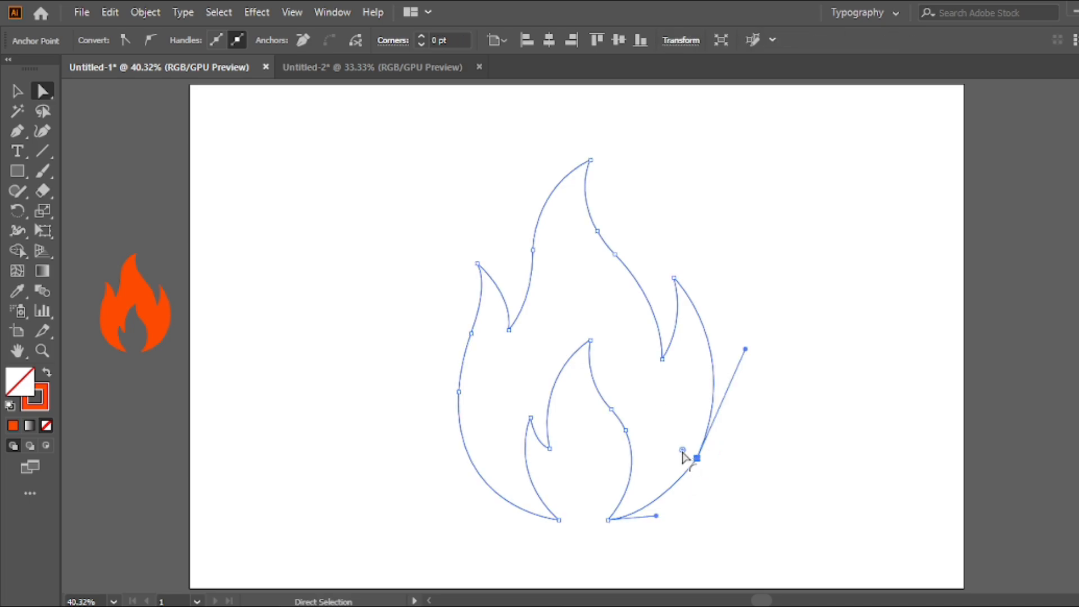
pyautogui.moveTo(682, 457); pyautogui.dragTo(469, 328)
pyautogui.click(533, 250)
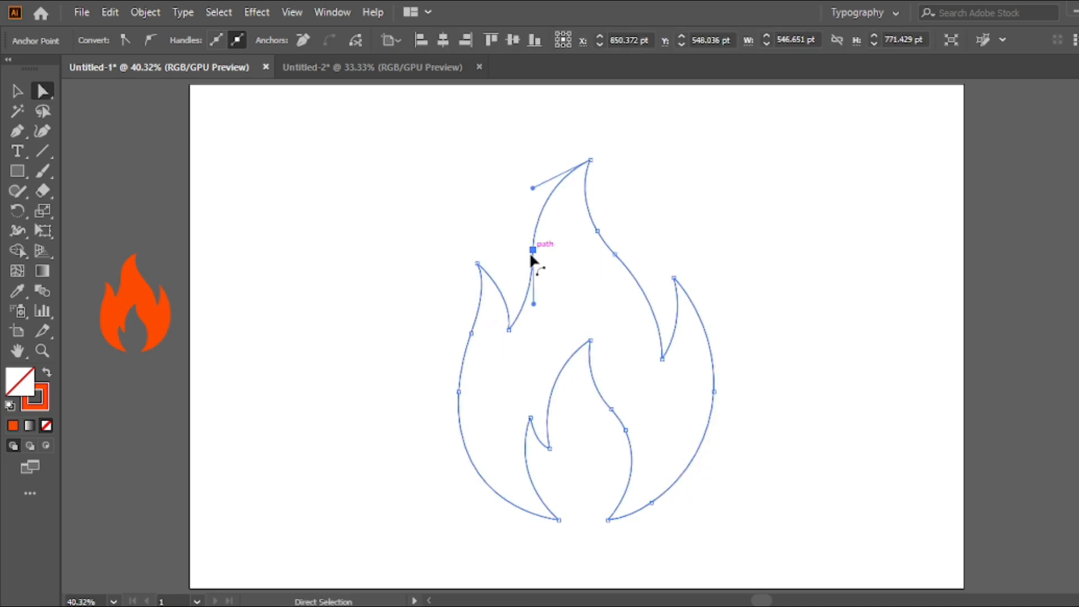
# - Swap the flame outline's stroke and fill so it has an orange fill and no stroke, and deselect it
pyautogui.click(17, 91)
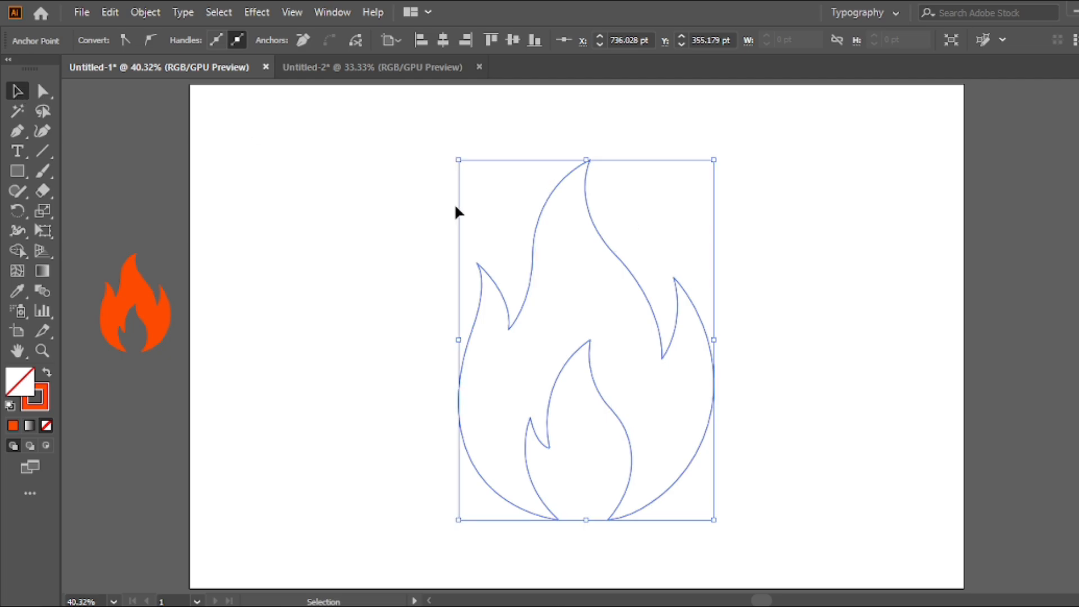
pyautogui.click(46, 373)
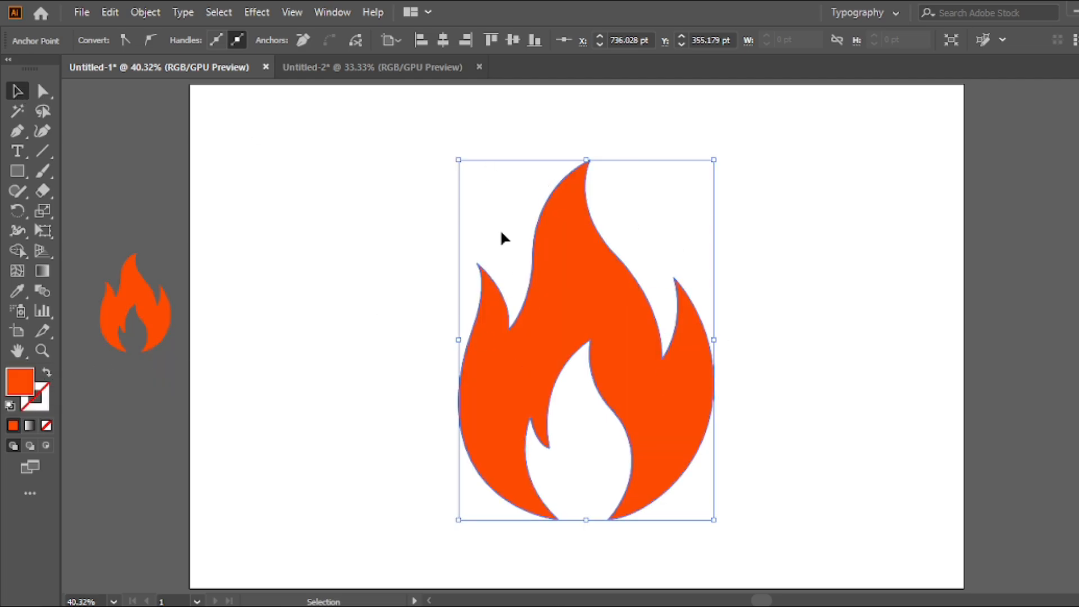
pyautogui.moveTo(714, 160); pyautogui.dragTo(711, 163)
pyautogui.click(681, 244)
# - Examine the filled flame's right slope and left tongue up close for edge smoothness
pyautogui.scroll(5, 613, 270)
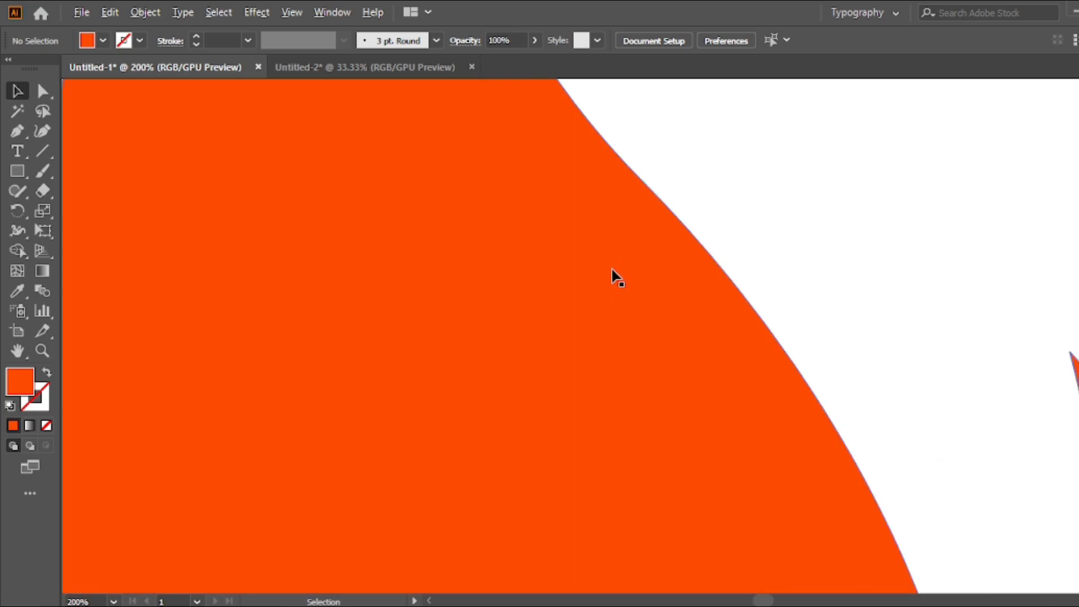
pyautogui.scroll(-5, 574, 282)
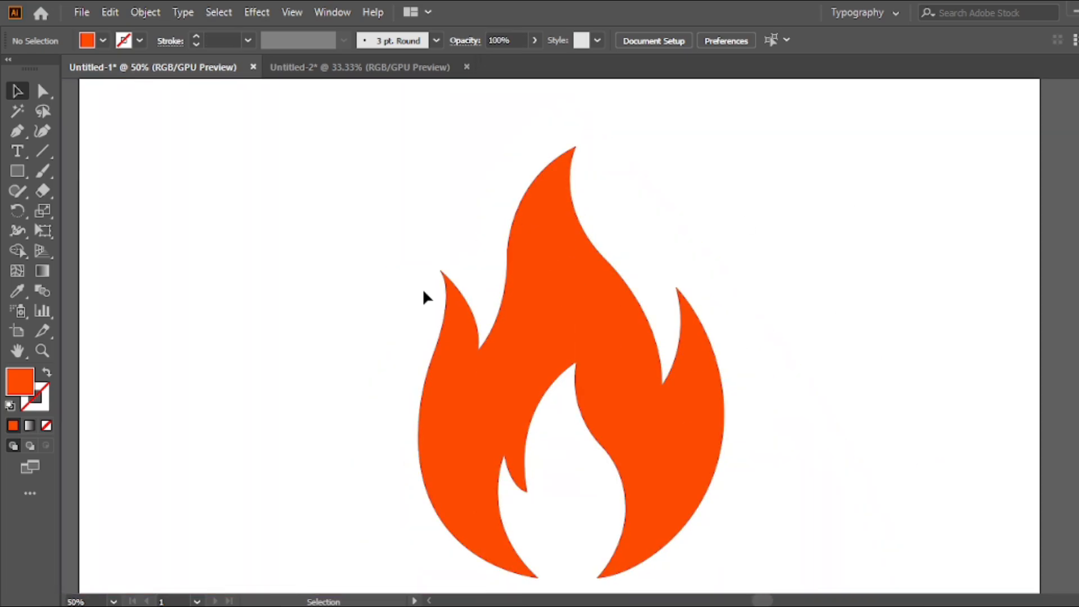
pyautogui.scroll(3, 478, 281)
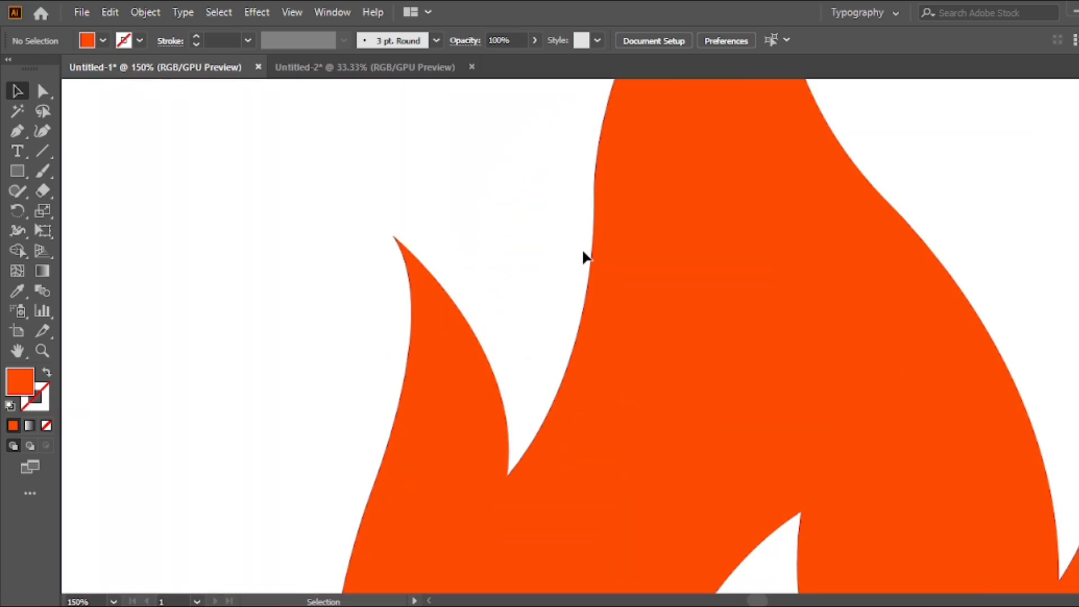
pyautogui.scroll(-4, 583, 255)
pyautogui.moveTo(698, 276); pyautogui.dragTo(641, 307)
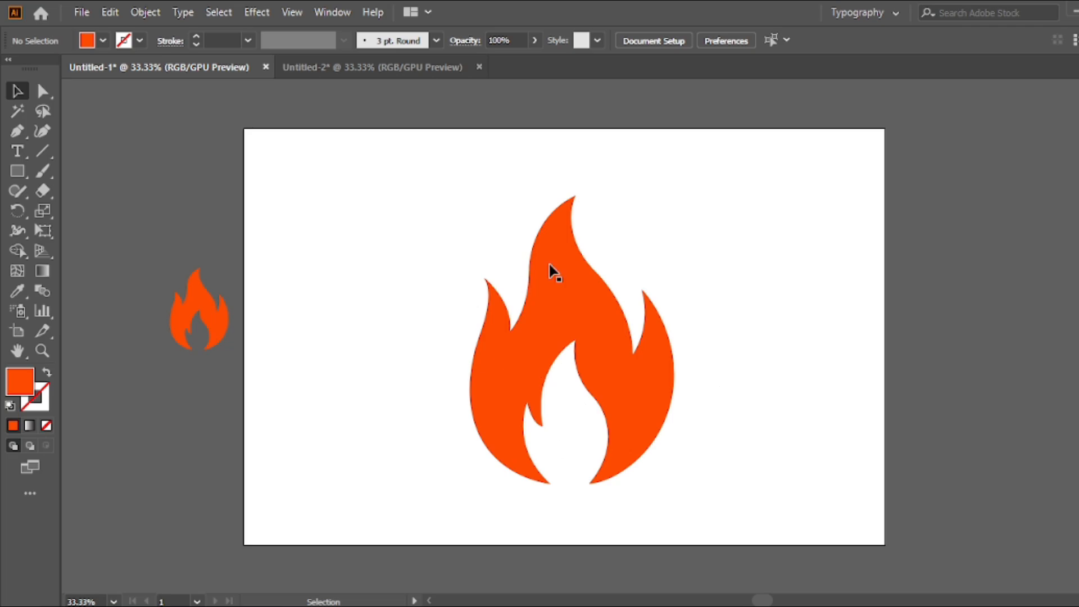